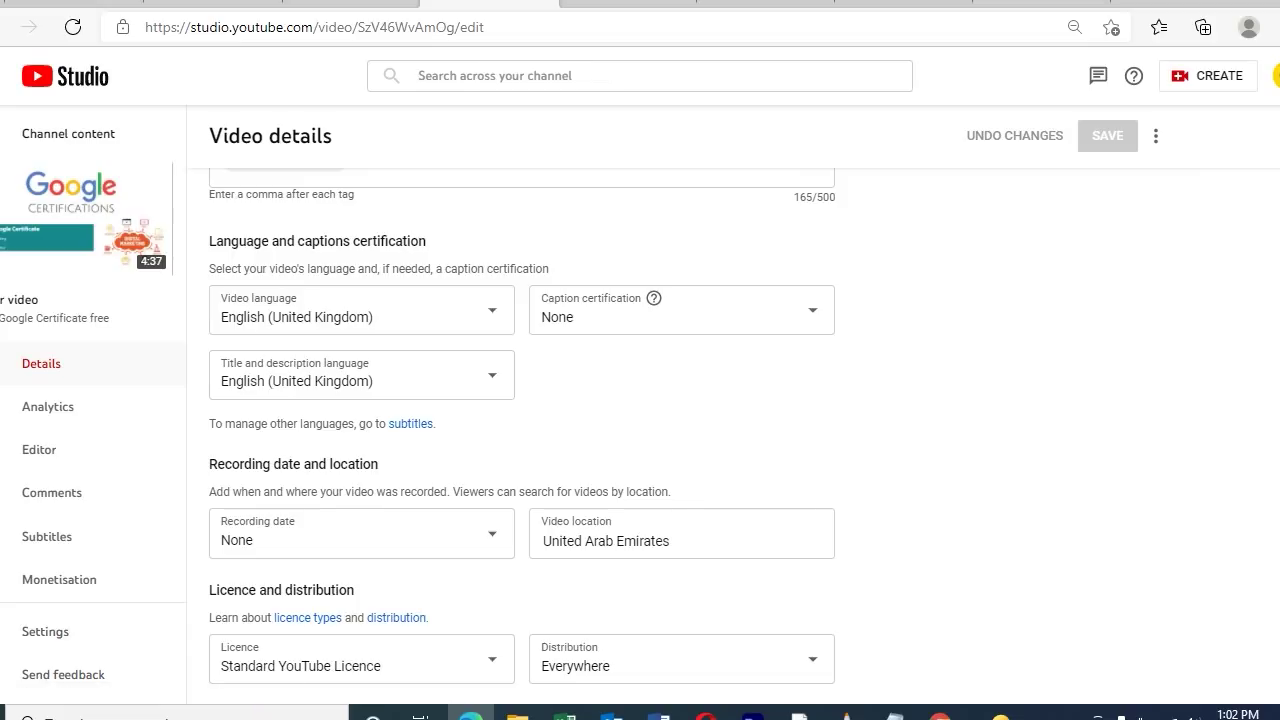
Check the video language options without changing them and go to the video's subtitles page.
left_click(393, 310)
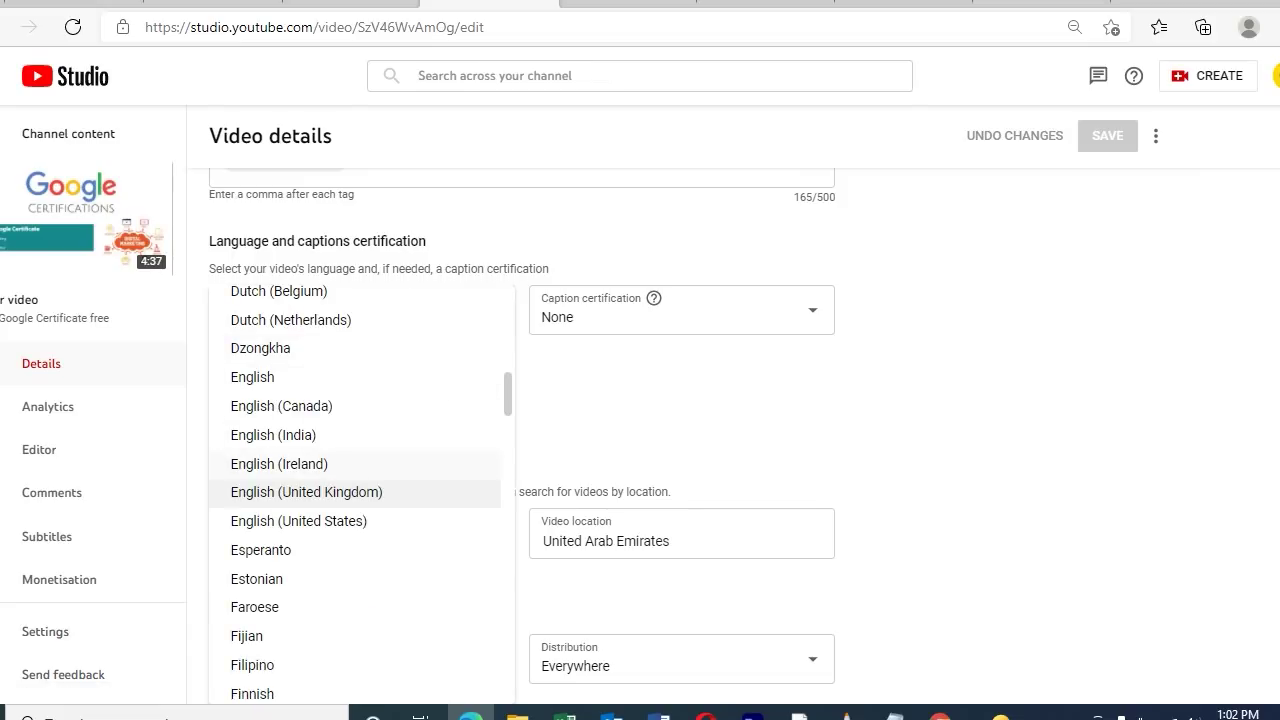
key("Escape")
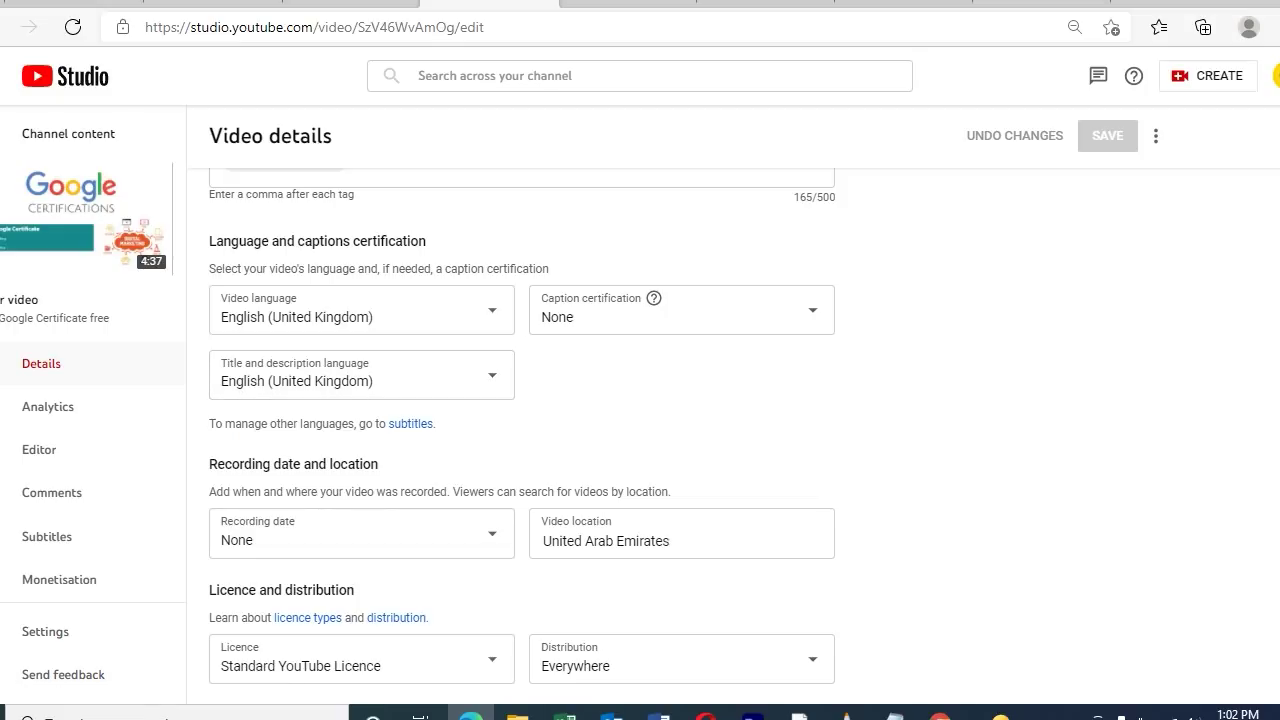
left_click(424, 424)
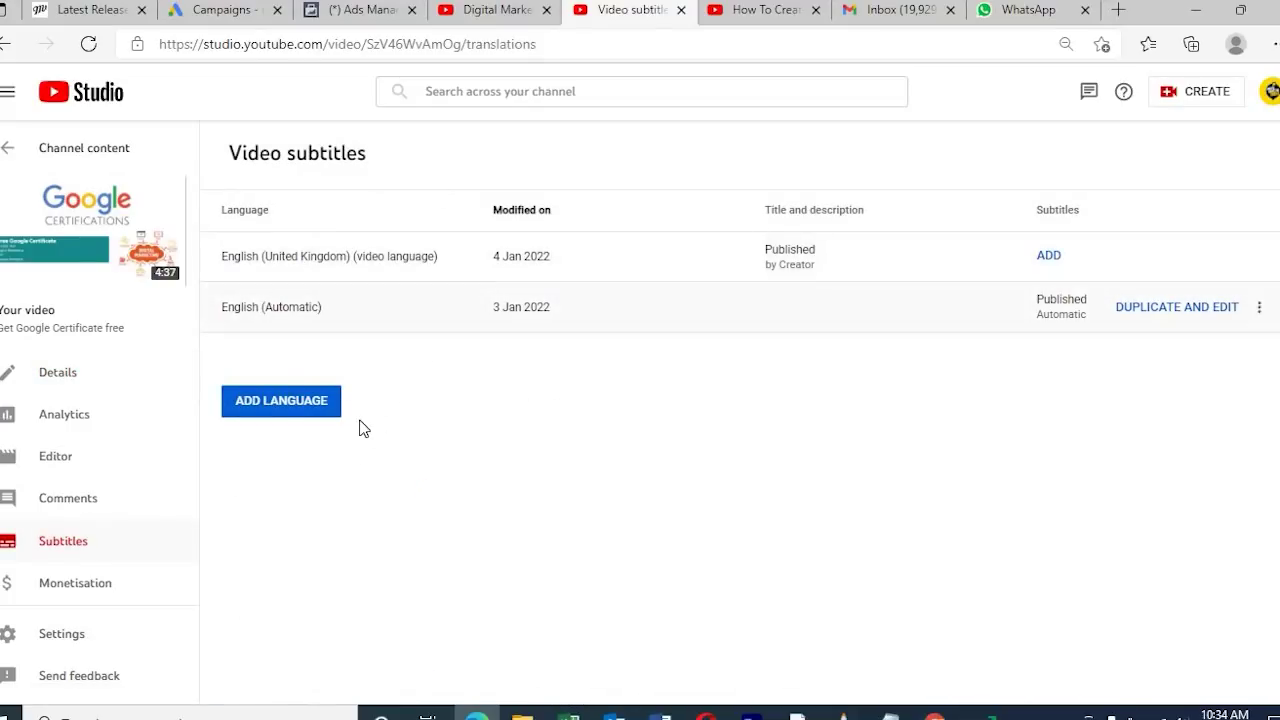
Add Arabic to the video's subtitle languages.
left_click(320, 414)
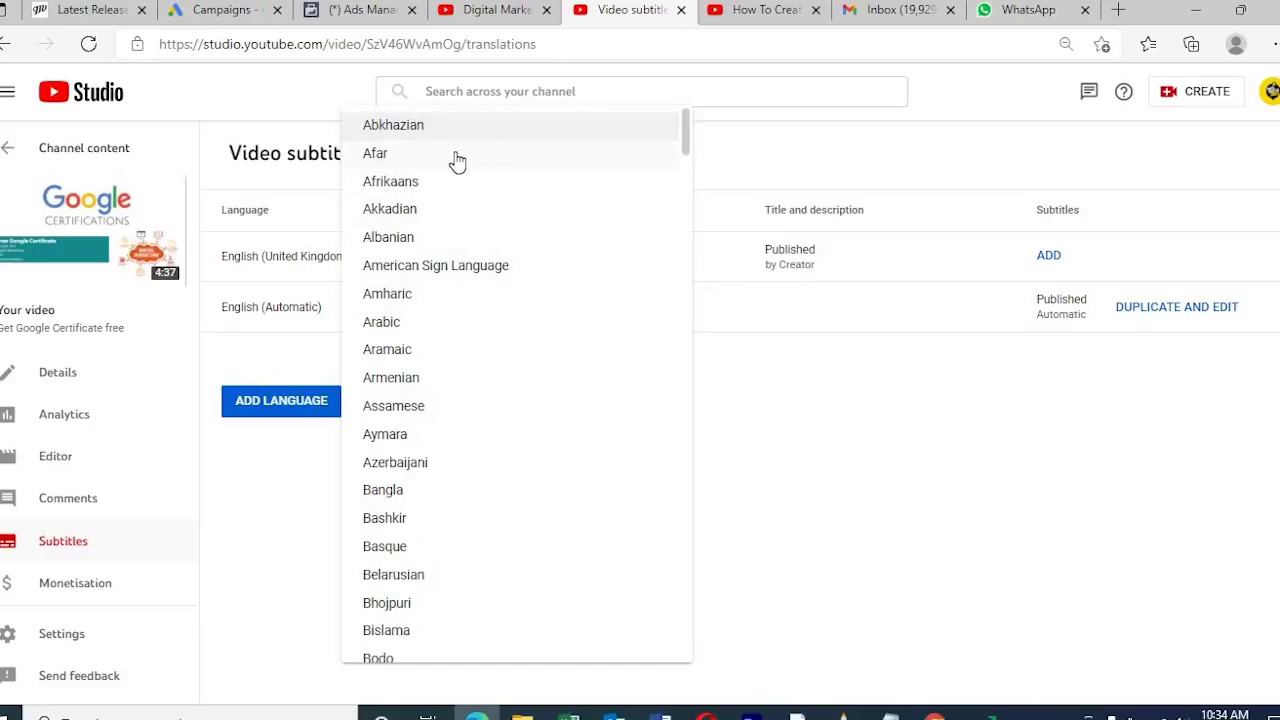
type("ar")
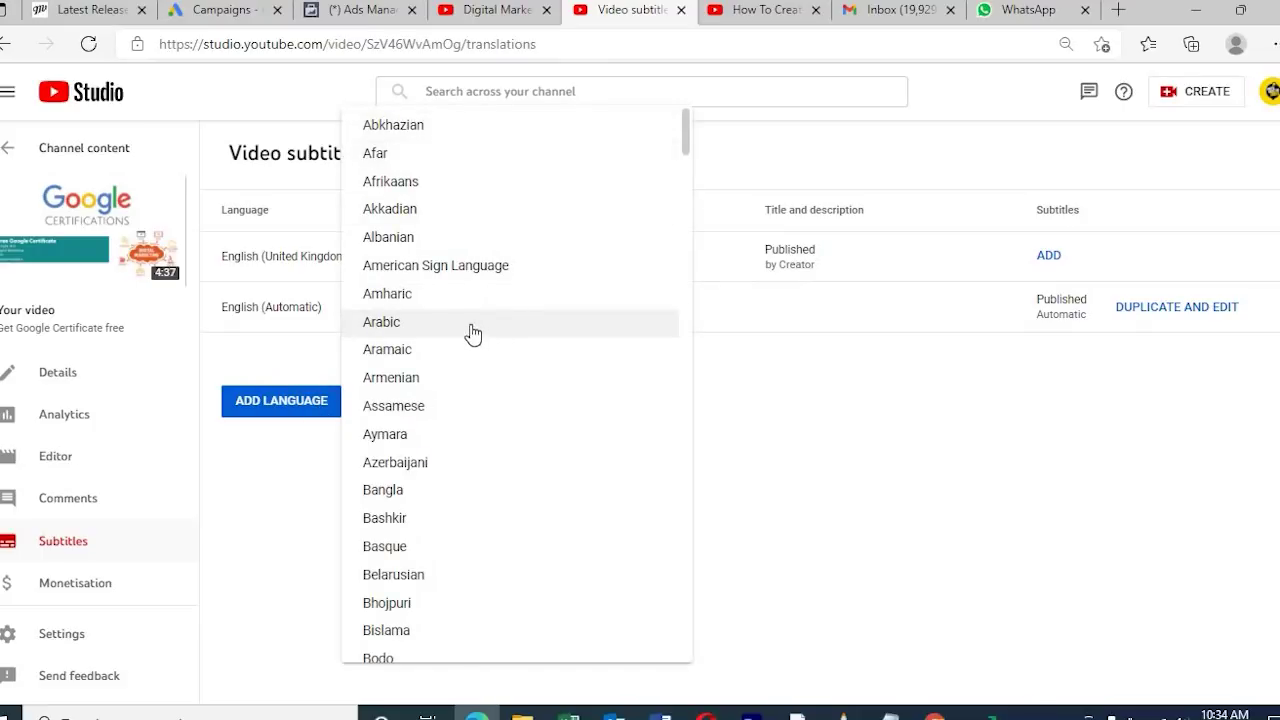
left_click(473, 333)
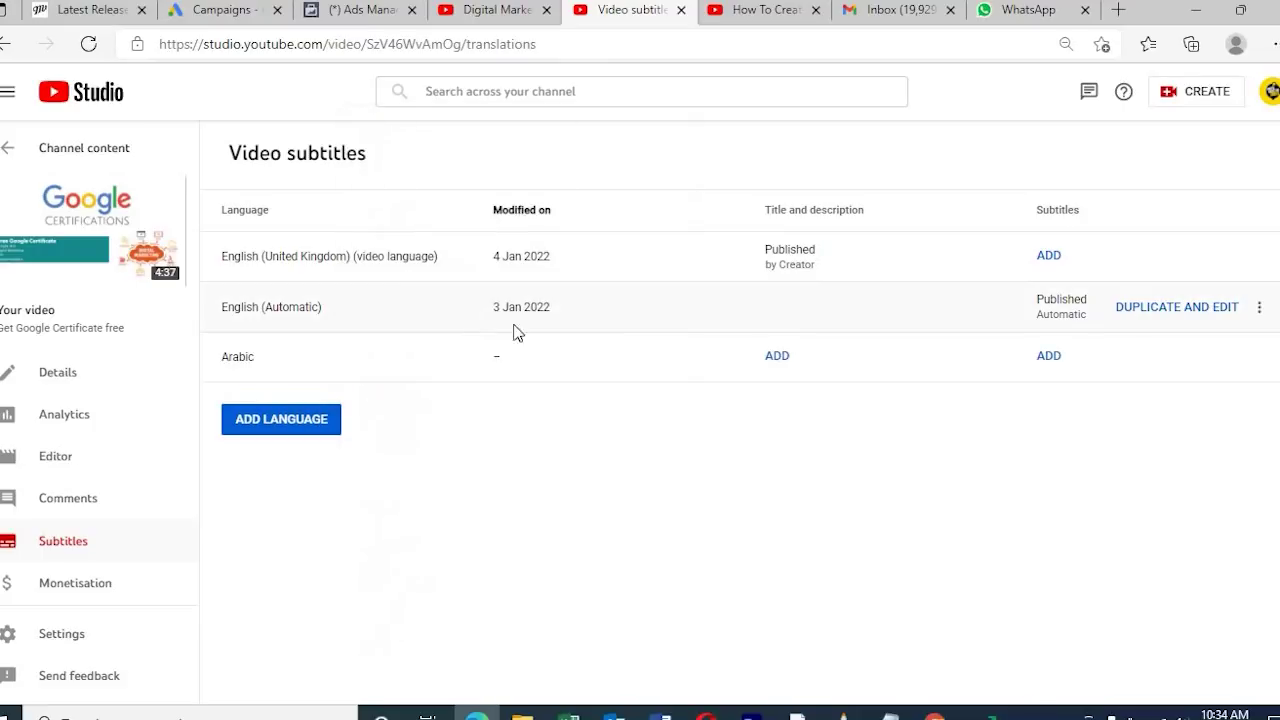
Add German to the video's subtitle languages.
left_click(330, 425)
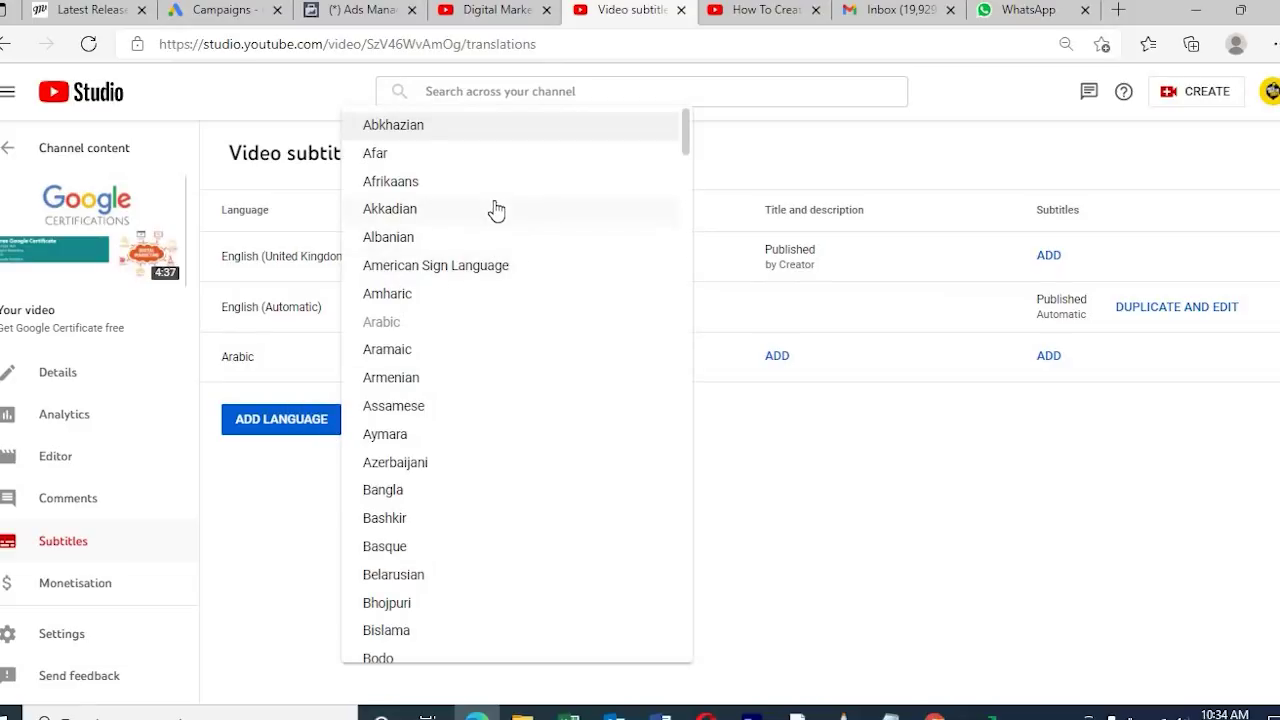
type("ger")
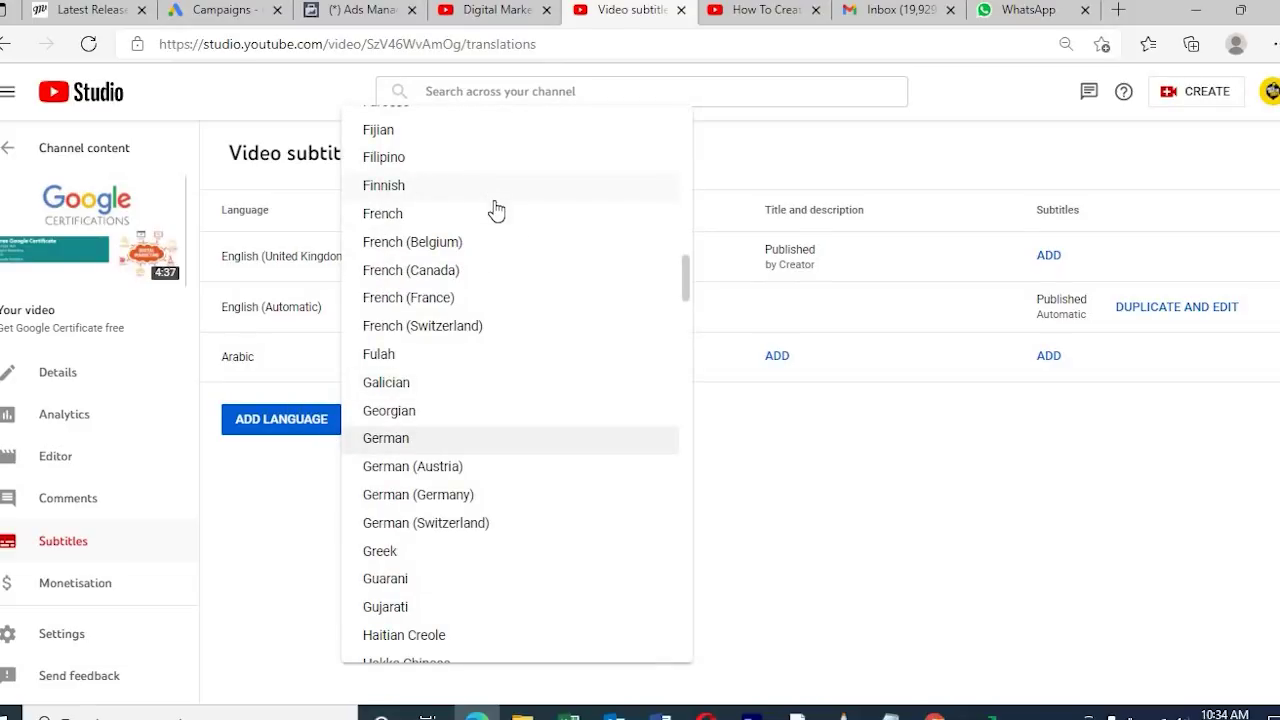
key("Return")
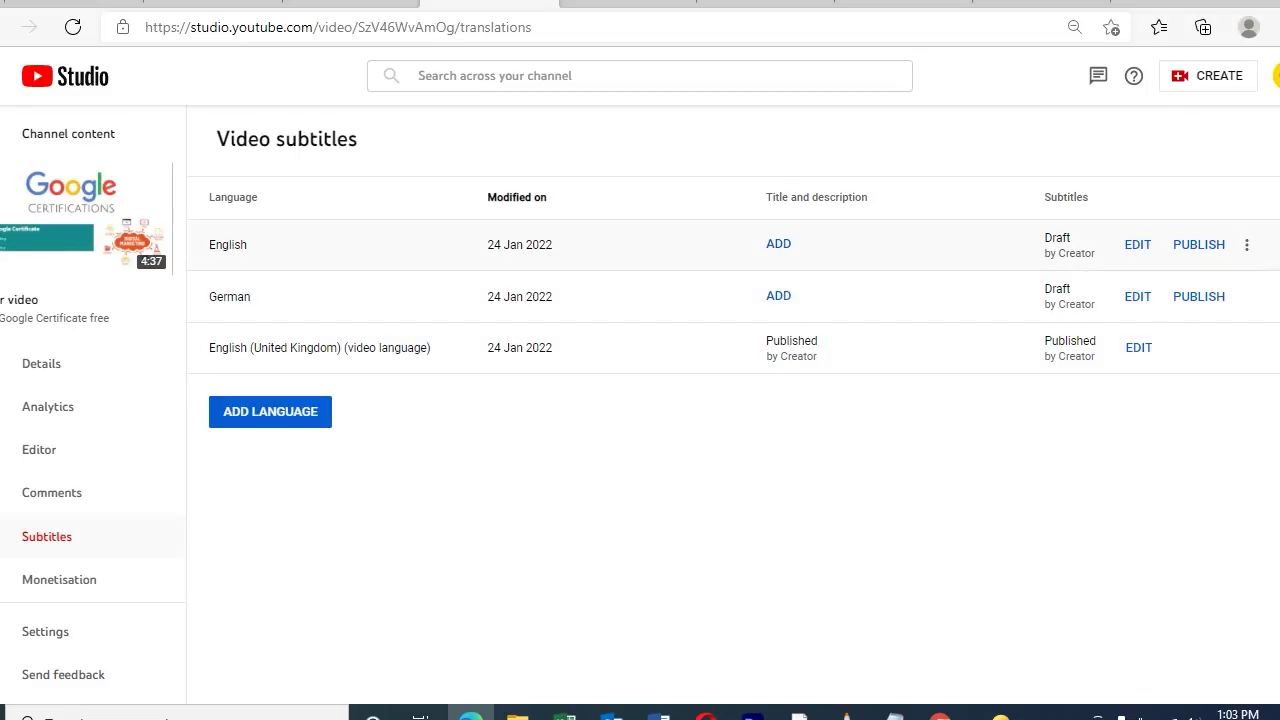
Open the English subtitle draft for editing and check the first caption's start and end times.
left_click(1138, 244)
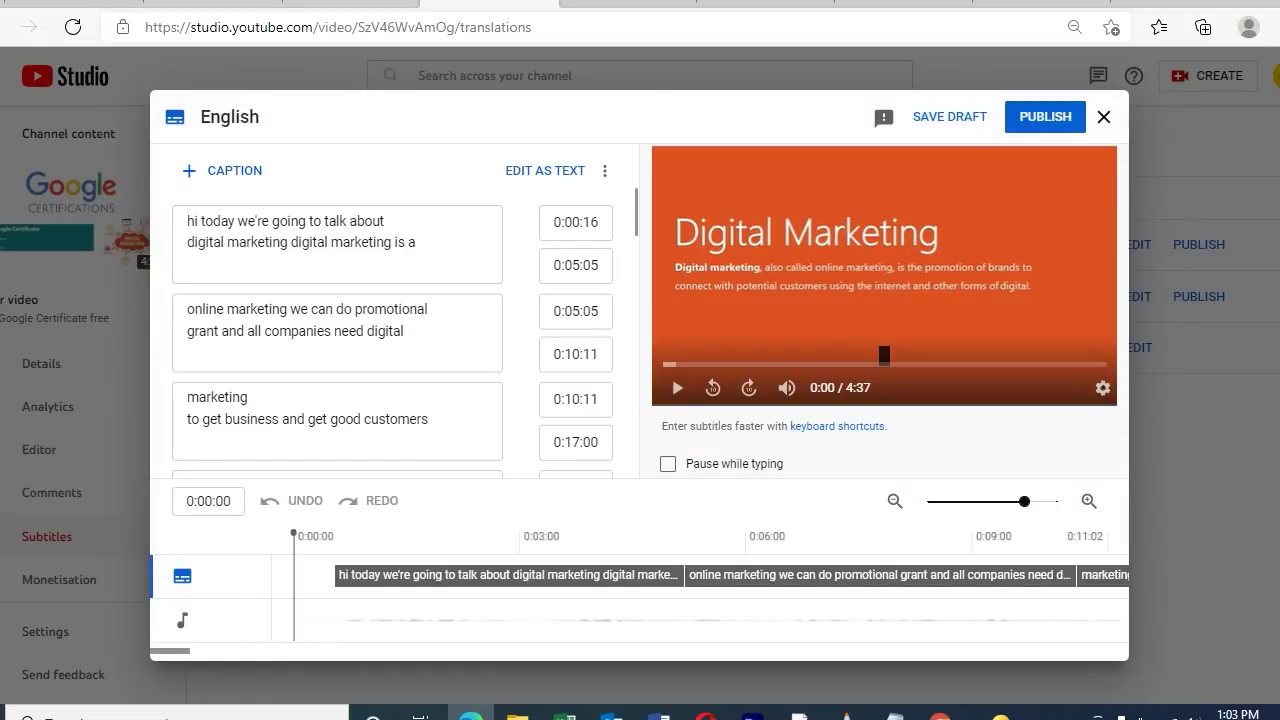
left_click(1104, 117)
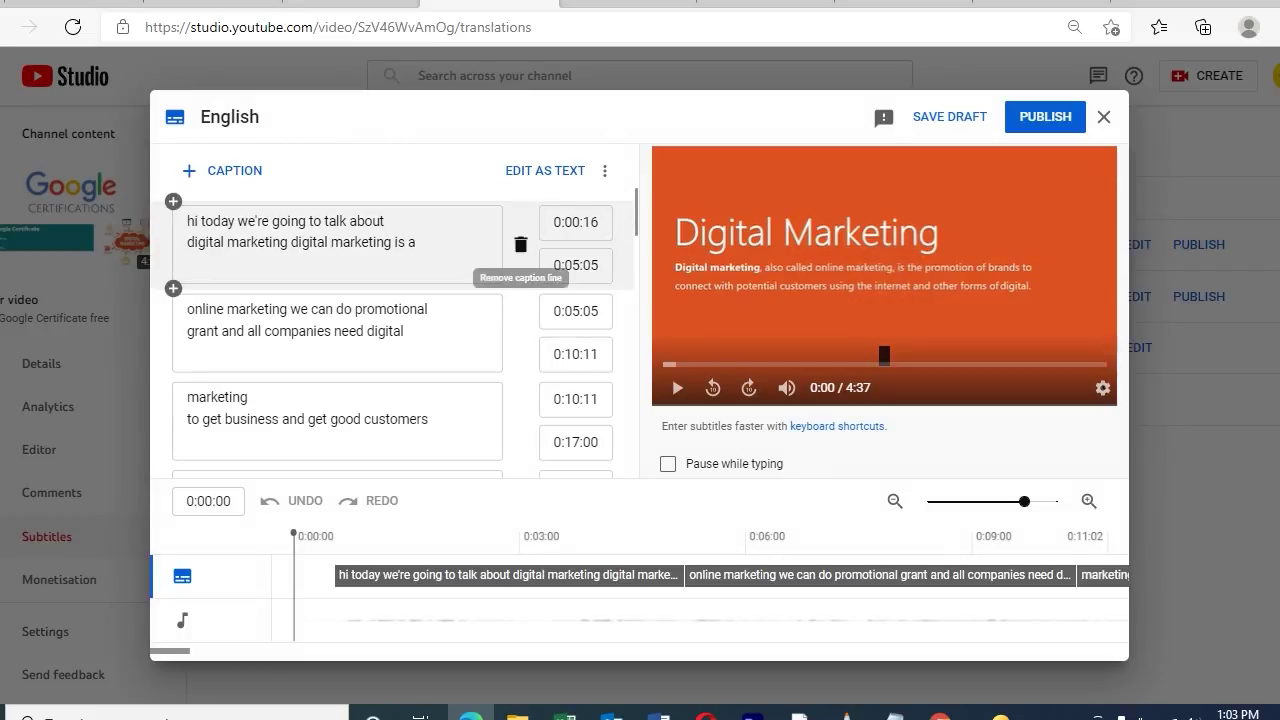
left_click(575, 222)
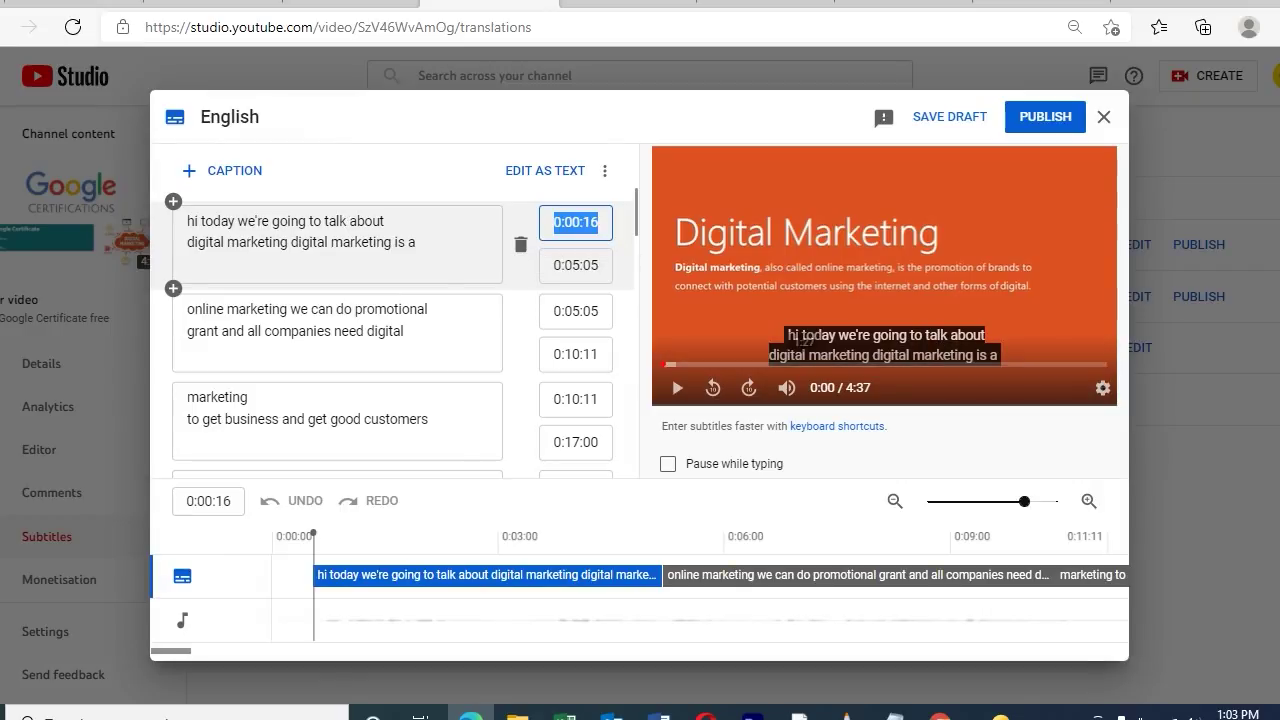
left_click(591, 265)
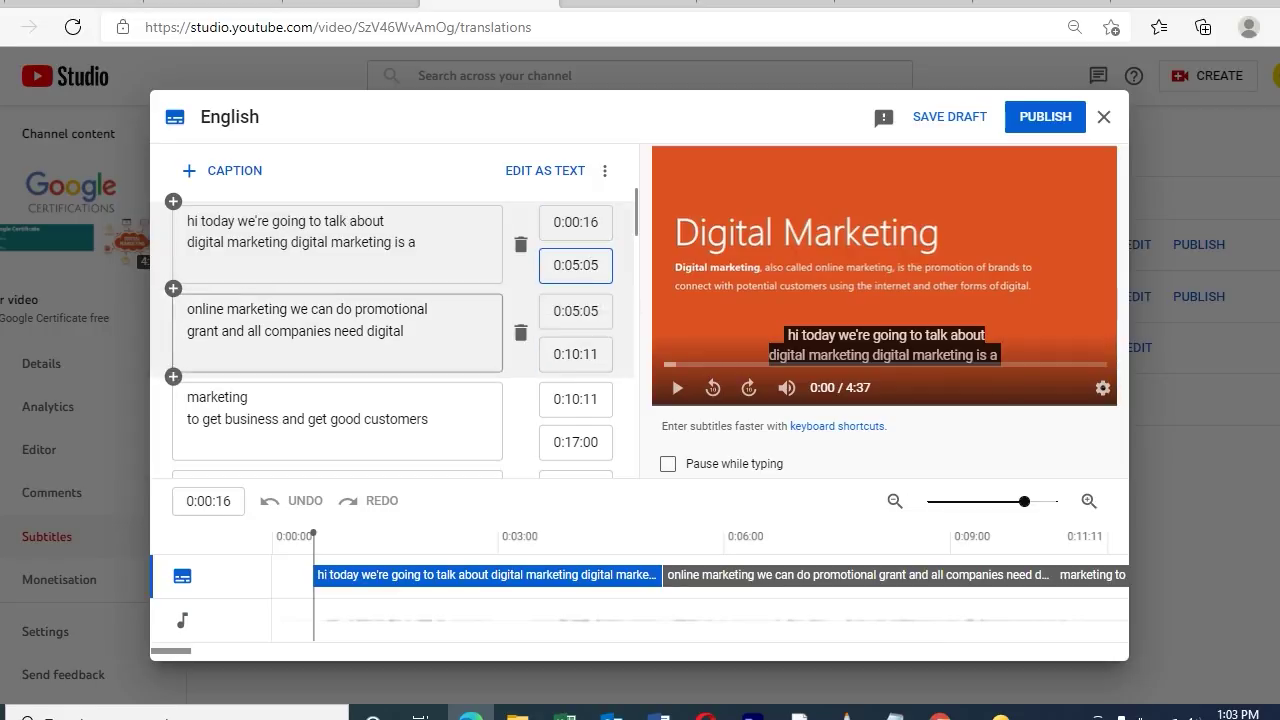
Replace the last word of the second English caption with "marketing".
left_click(401, 309)
left_click(594, 311)
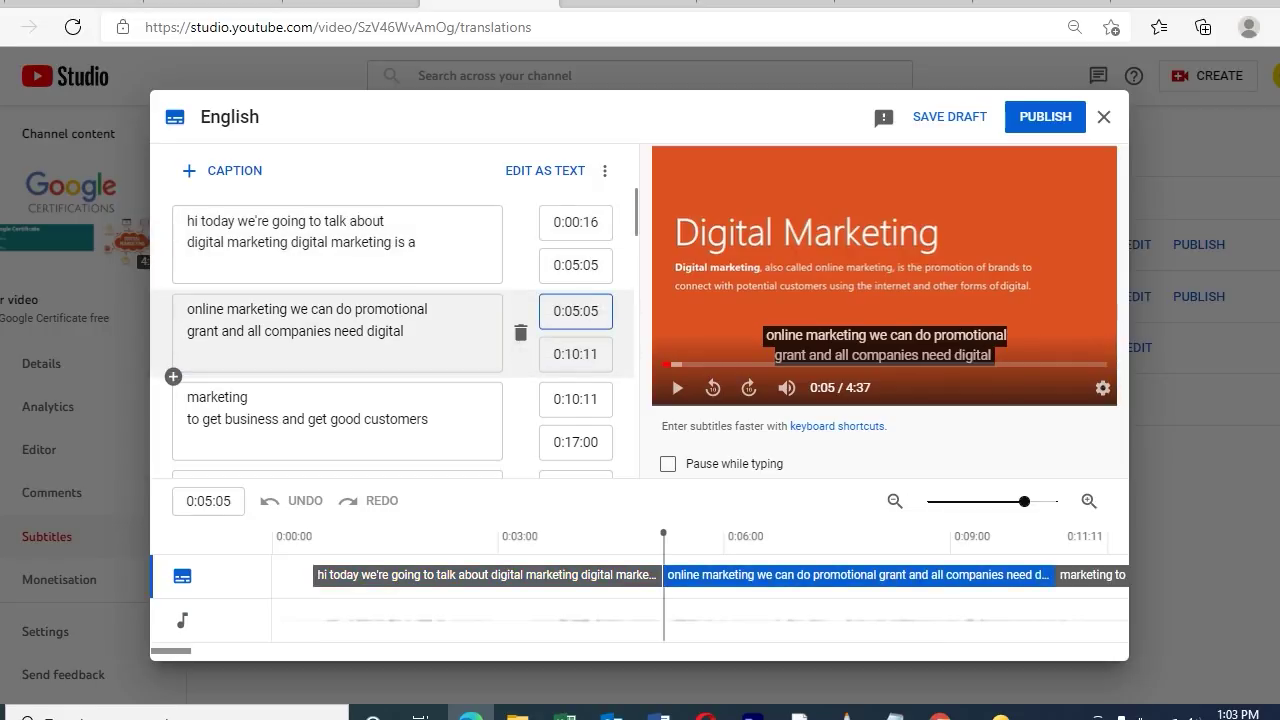
double_click(384, 331)
type("m")
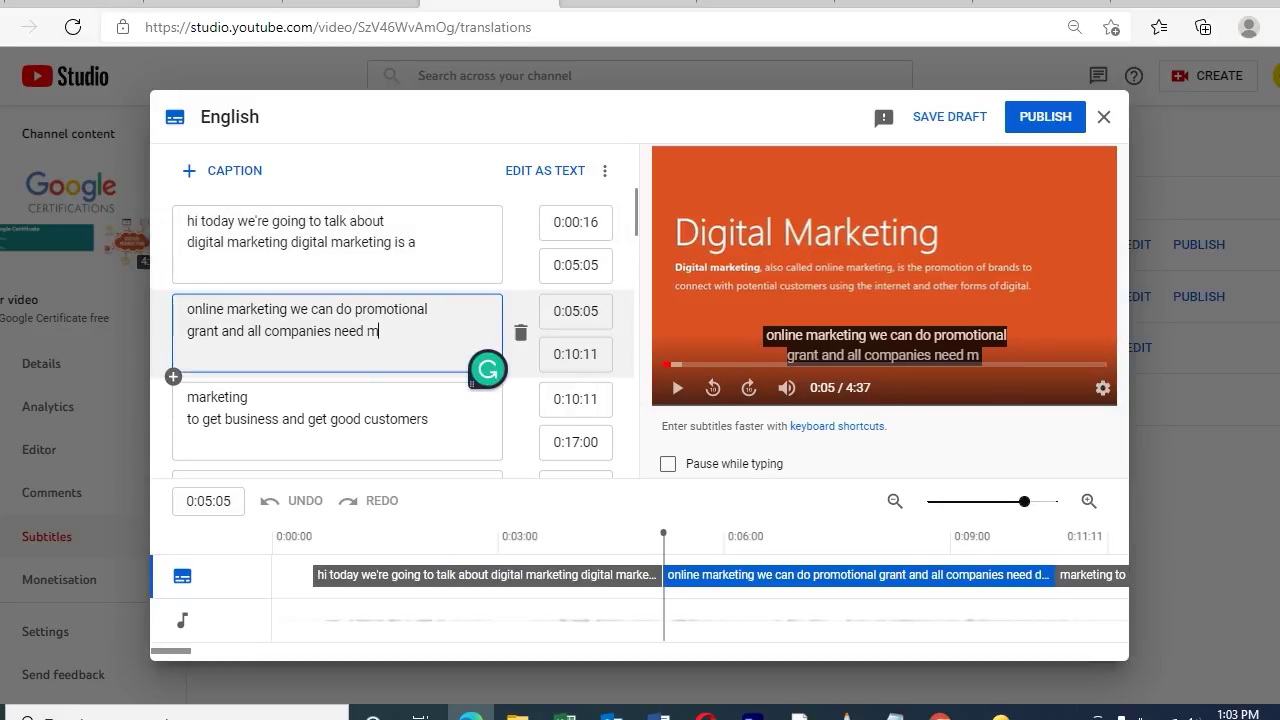
type("arketing")
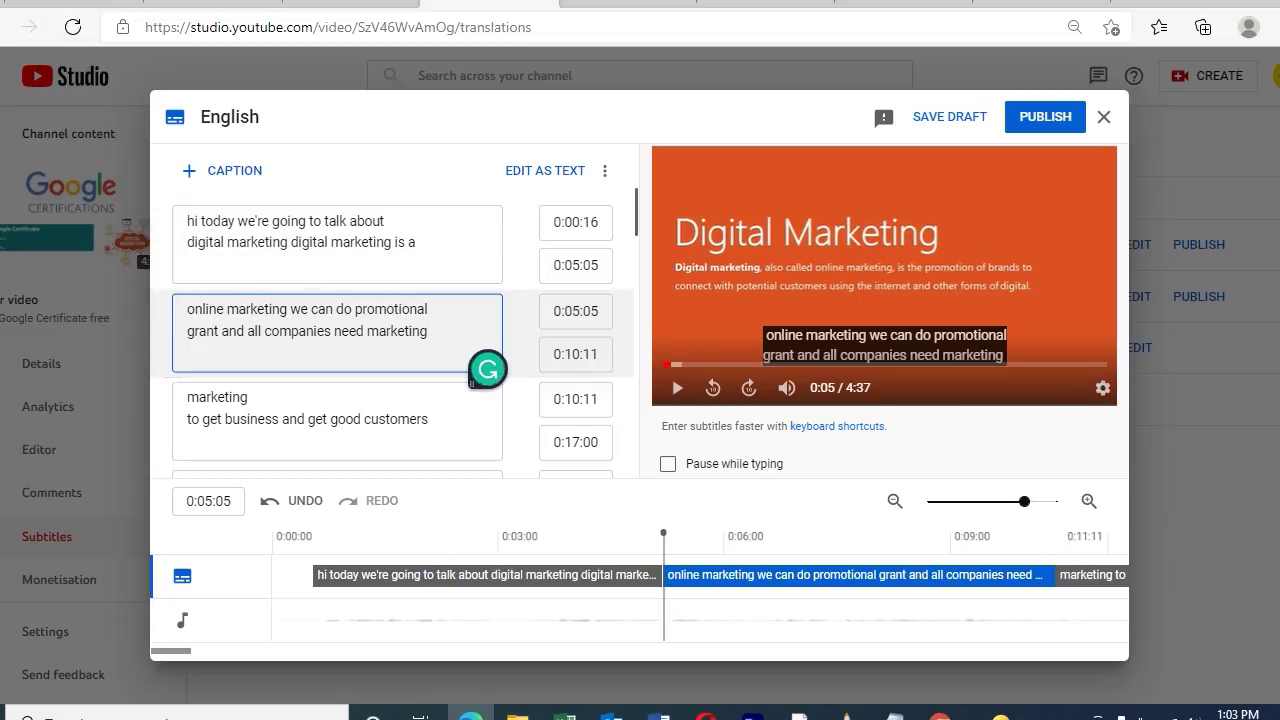
Look through the English caption lines and return to the first captions of the list.
scroll(337, 330, "down", 3)
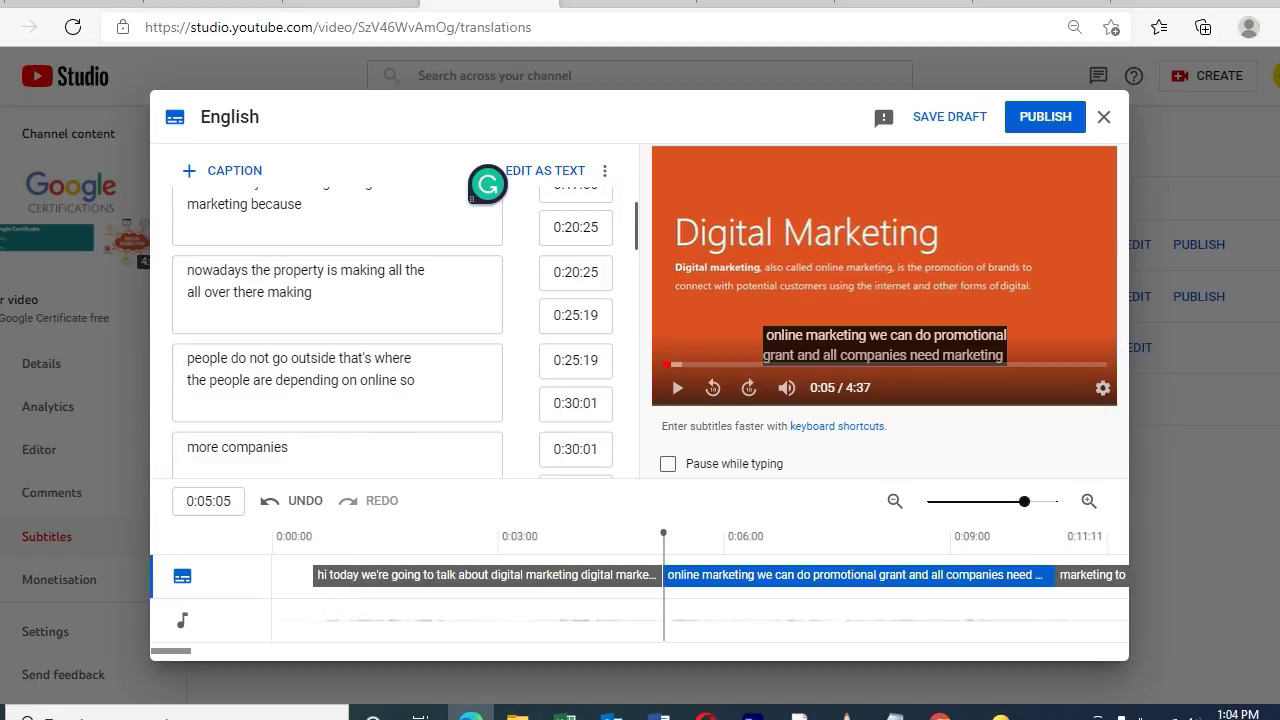
scroll(390, 320, "down", 20)
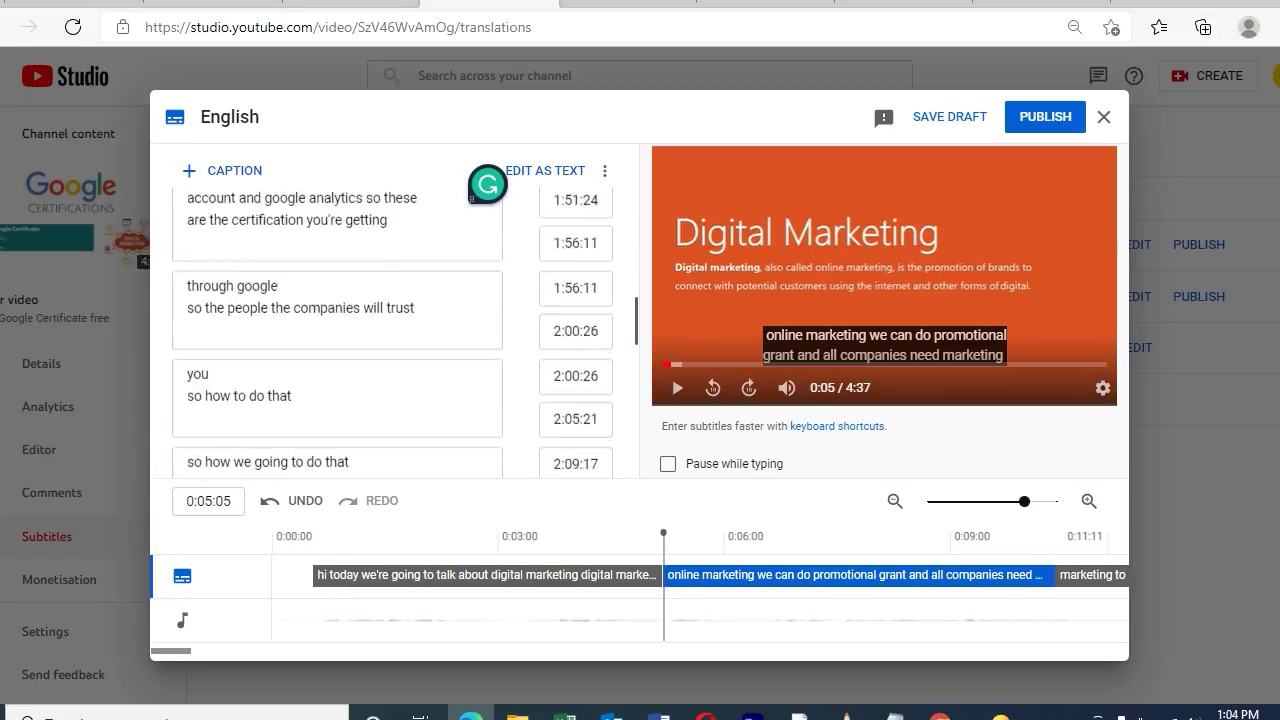
scroll(390, 320, "down", 4)
scroll(390, 320, "up", 20)
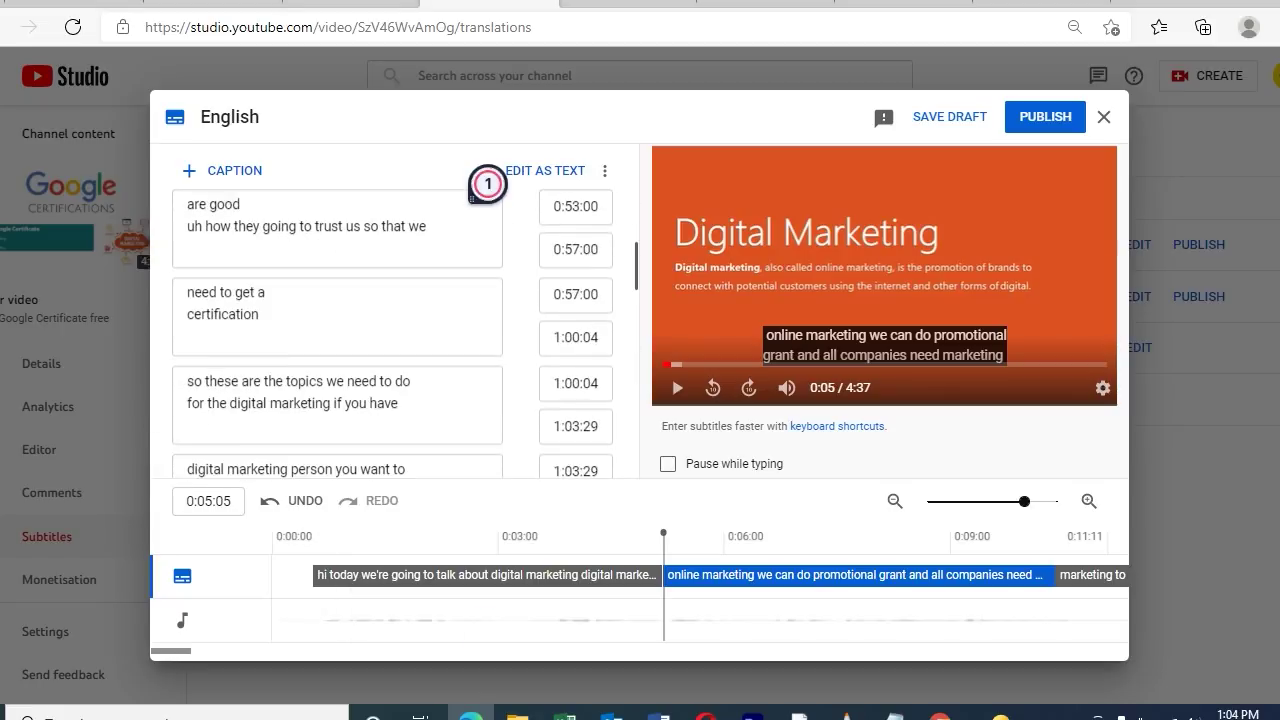
left_click(230, 164)
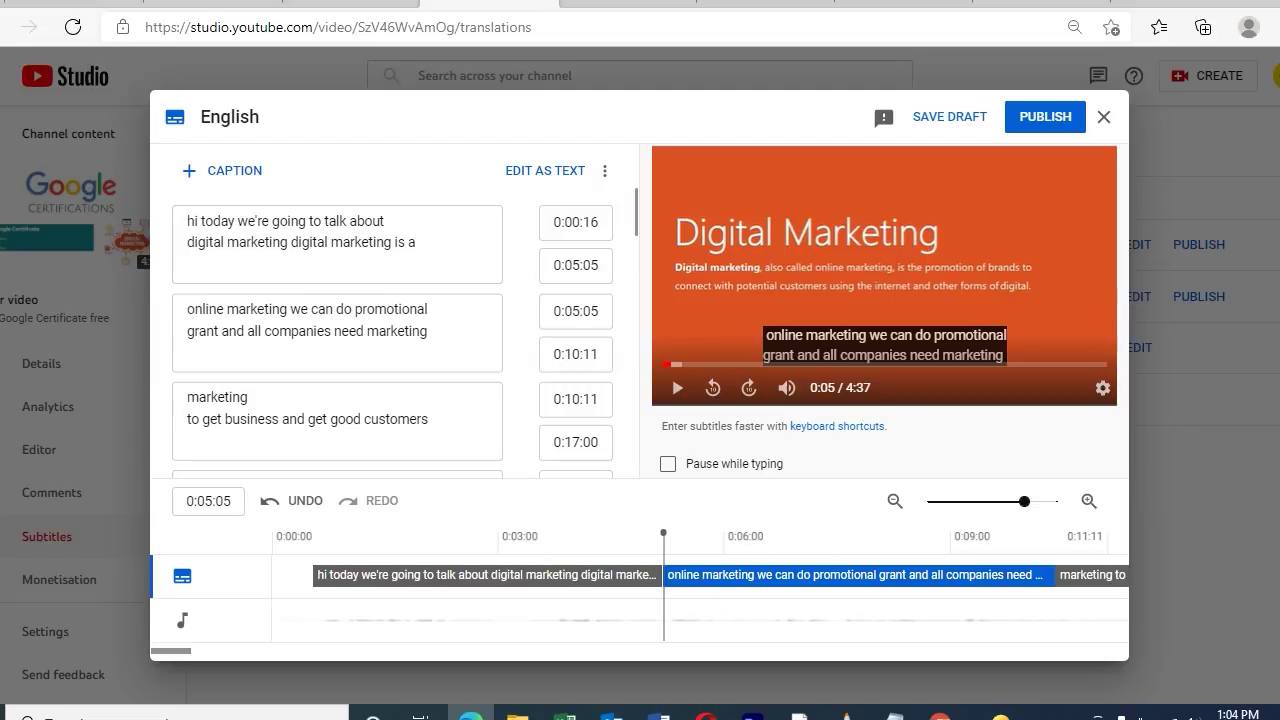
left_click(337, 243)
left_click(337, 331)
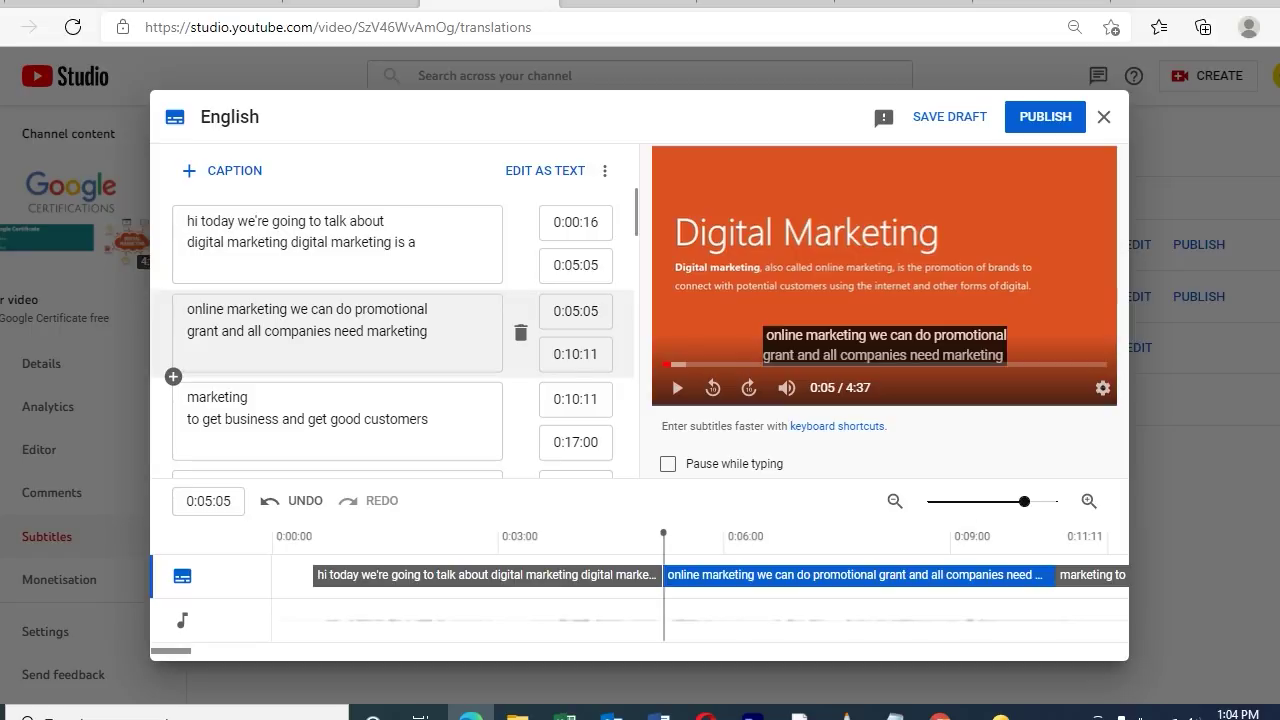
Select the third caption on the timeline and close the English subtitles editor, saving the changes as a draft.
left_click(1092, 575)
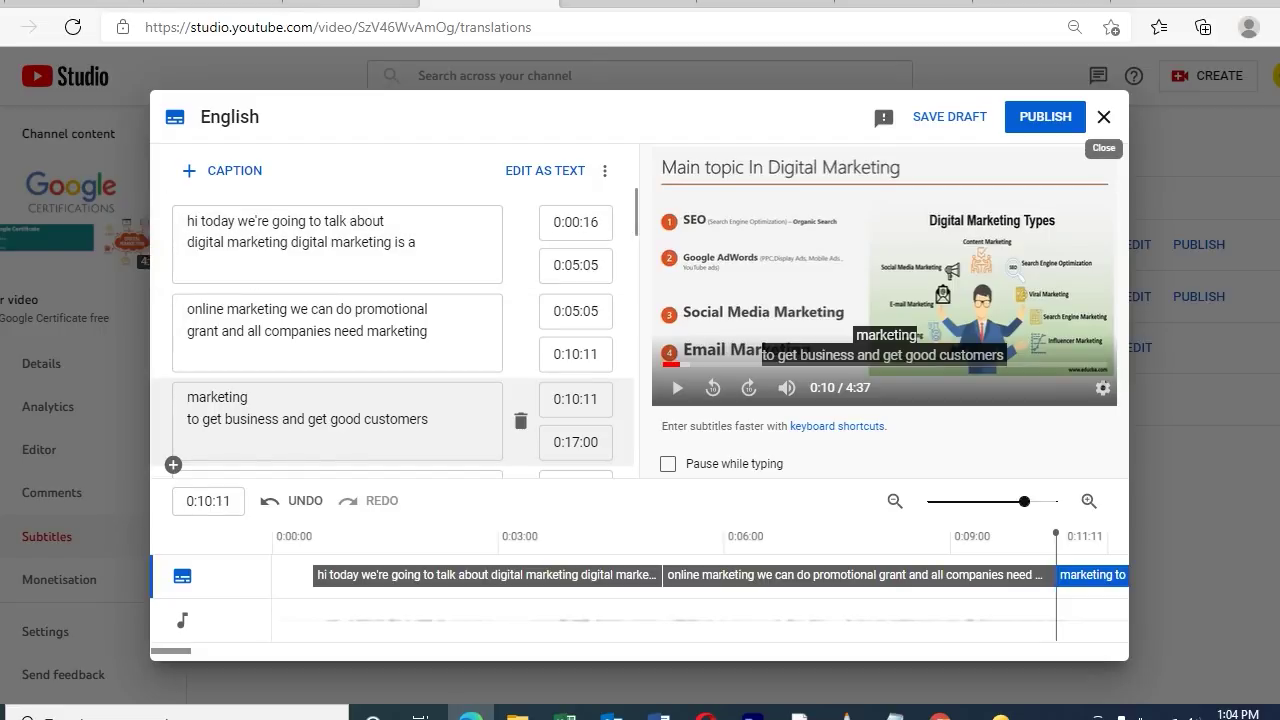
left_click(1104, 117)
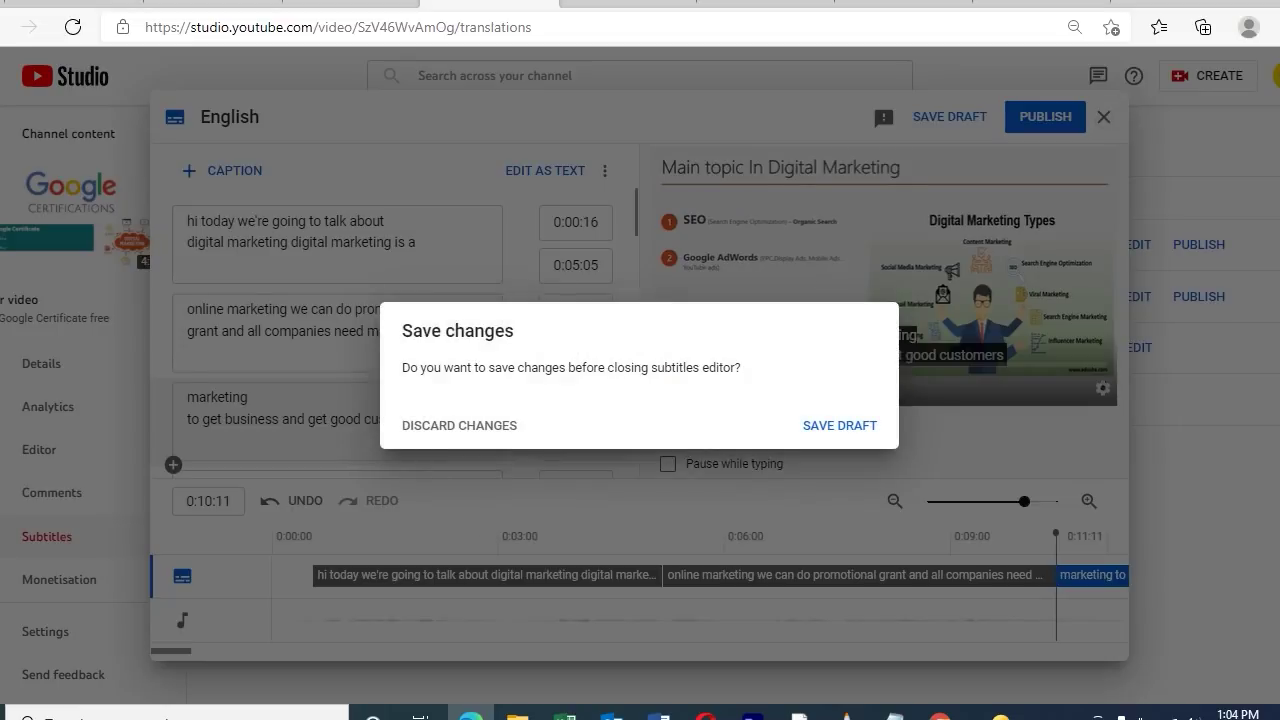
left_click(839, 425)
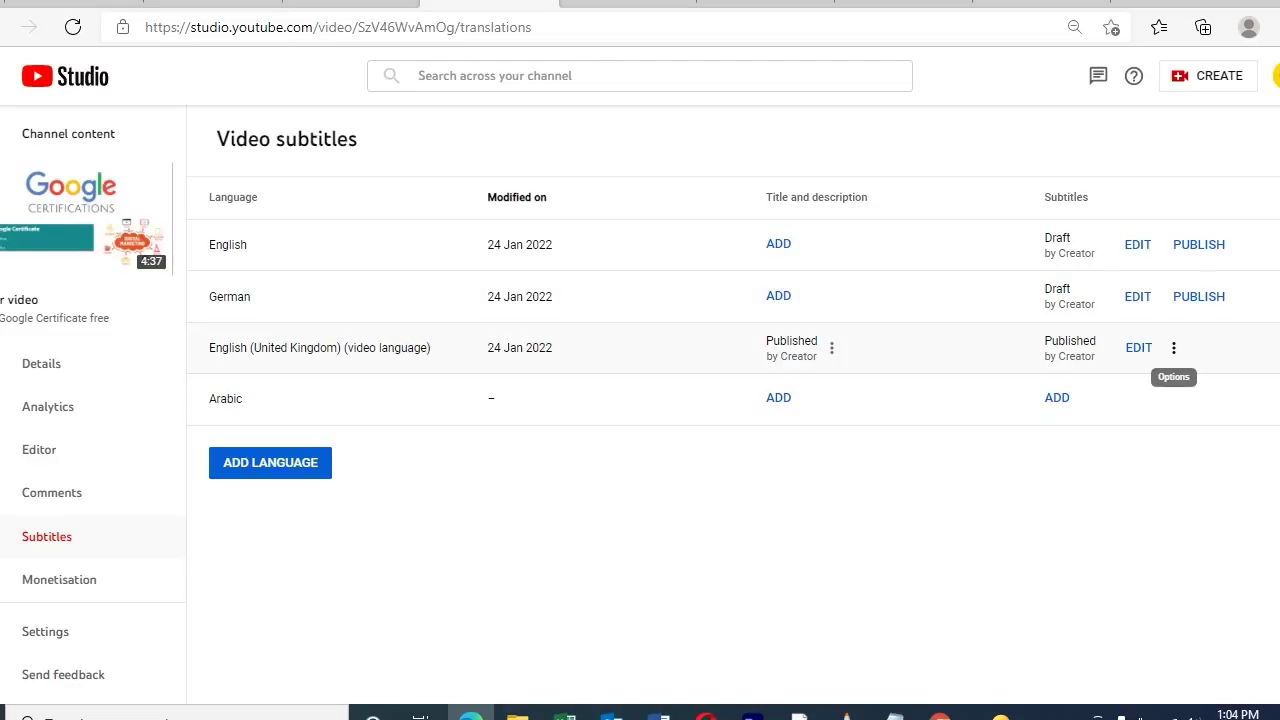
Open the German subtitle draft and enter "german language we can add hear" in the empty first caption.
left_click(1138, 296)
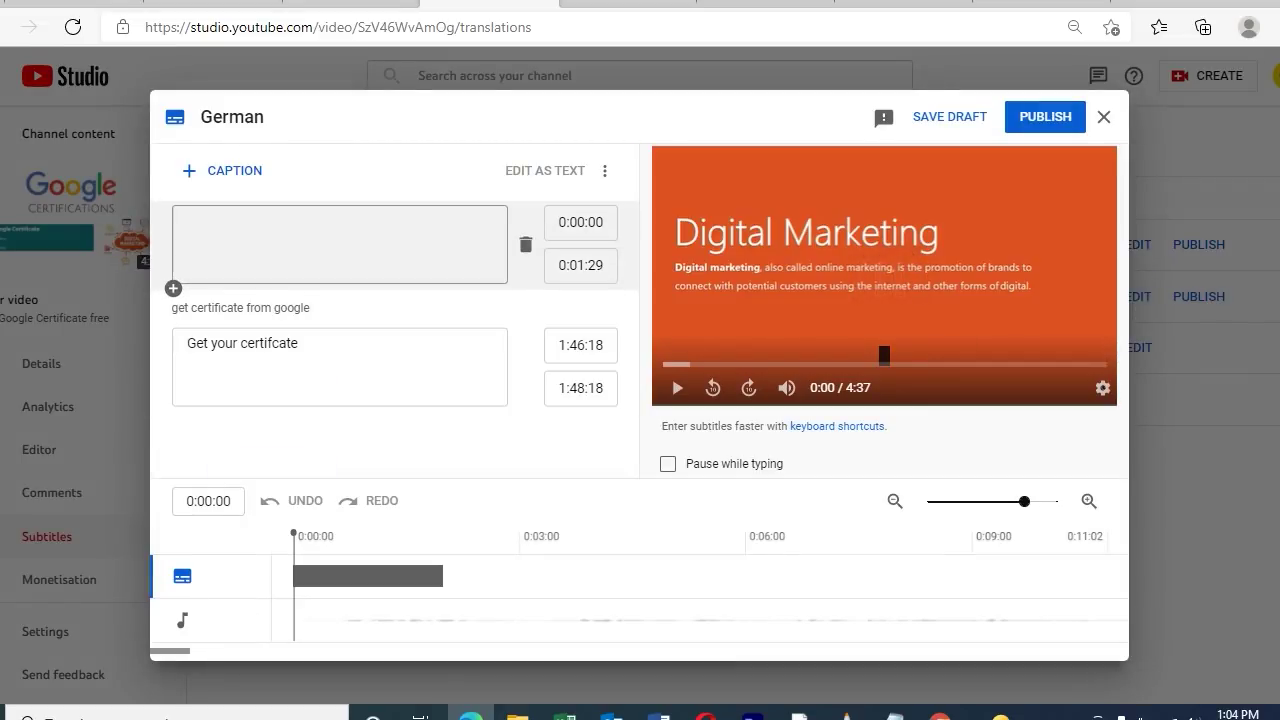
left_click(187, 221)
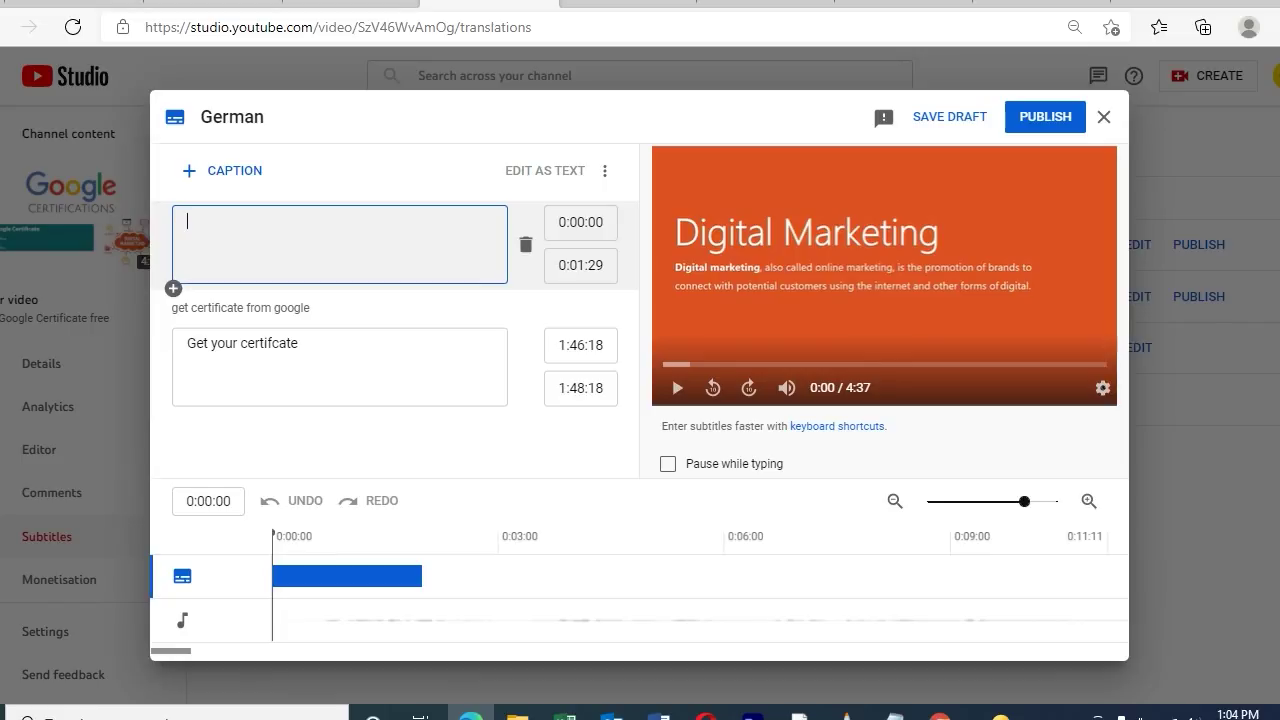
type("german l")
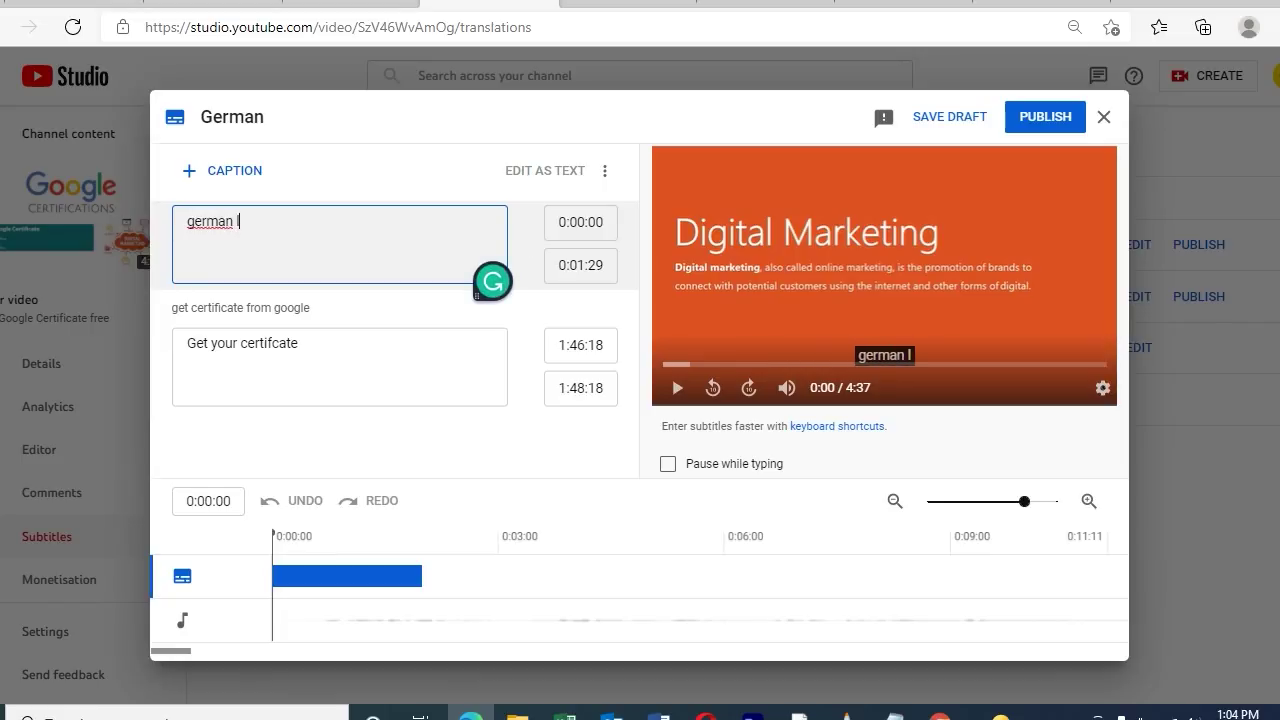
type("anguage")
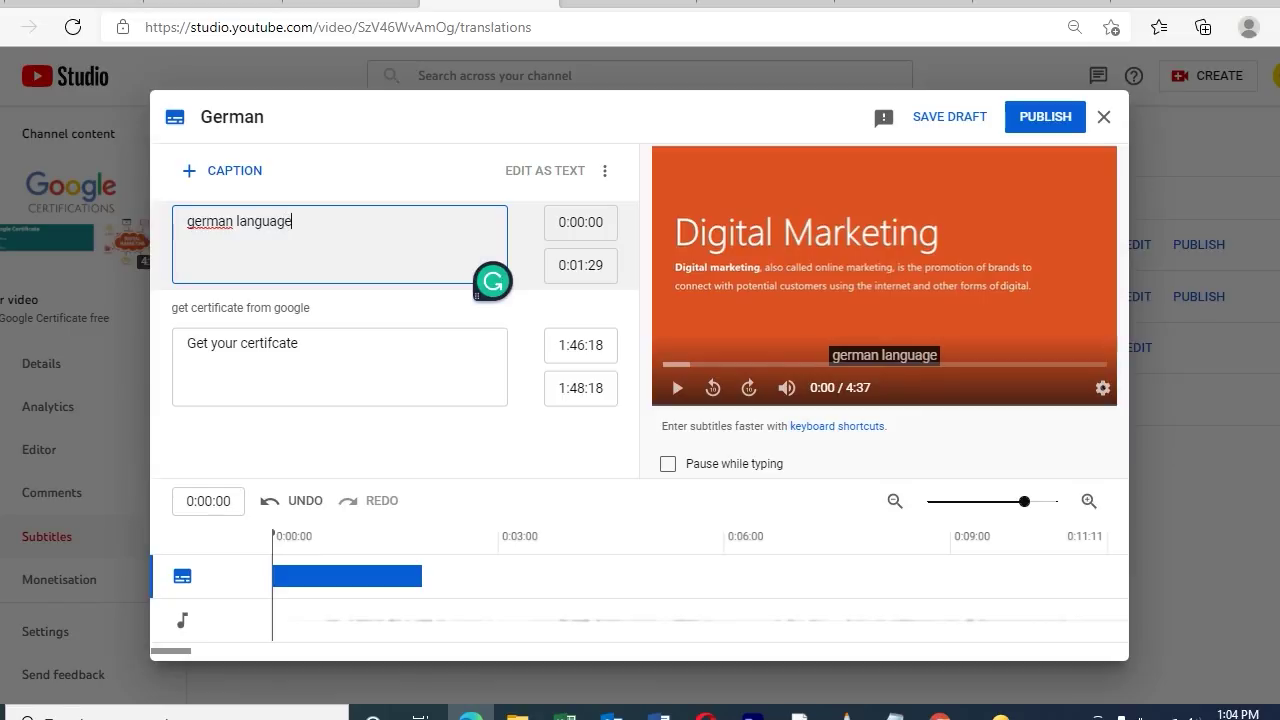
type(" we can")
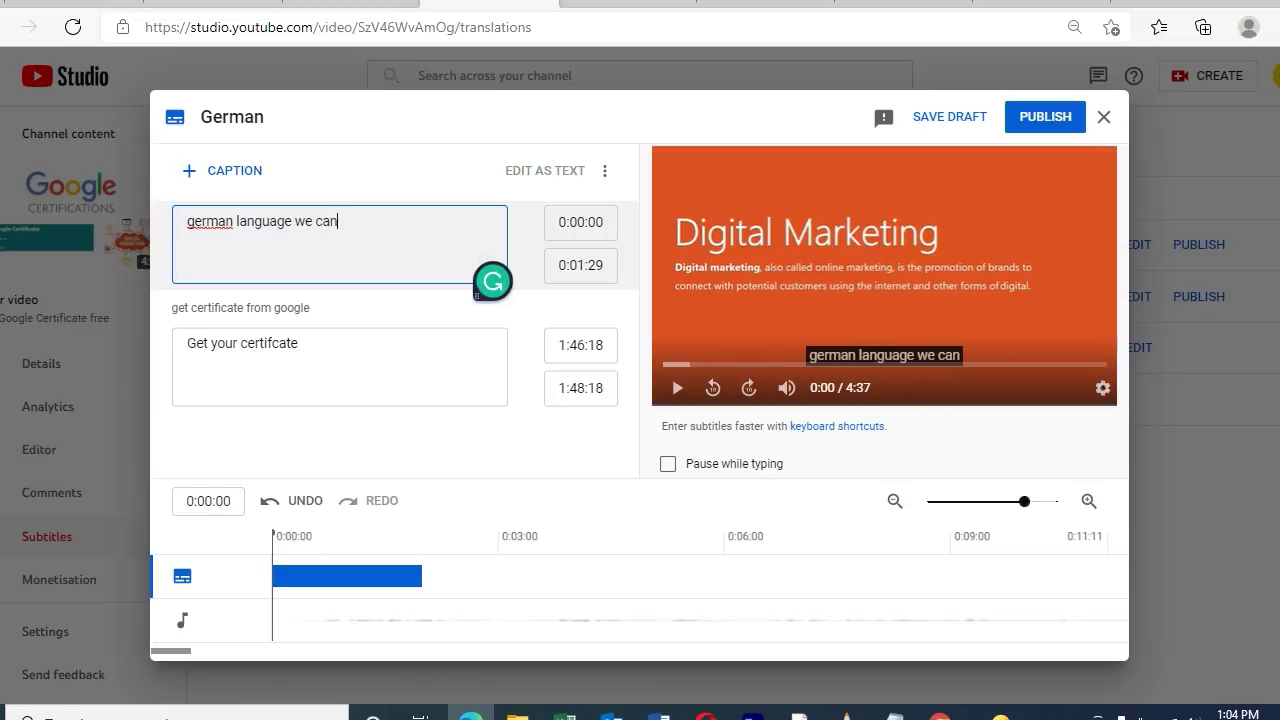
type(" add hear")
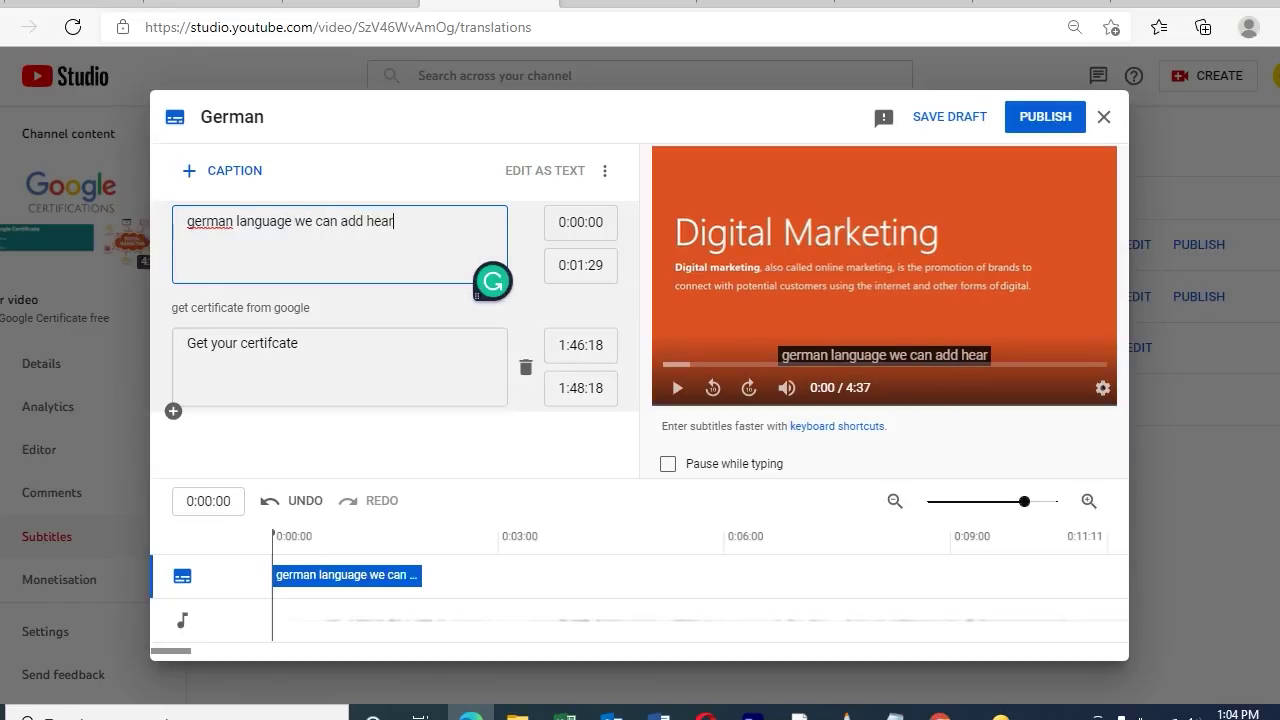
Erase the first German caption's text and remove that caption line.
left_click(298, 345)
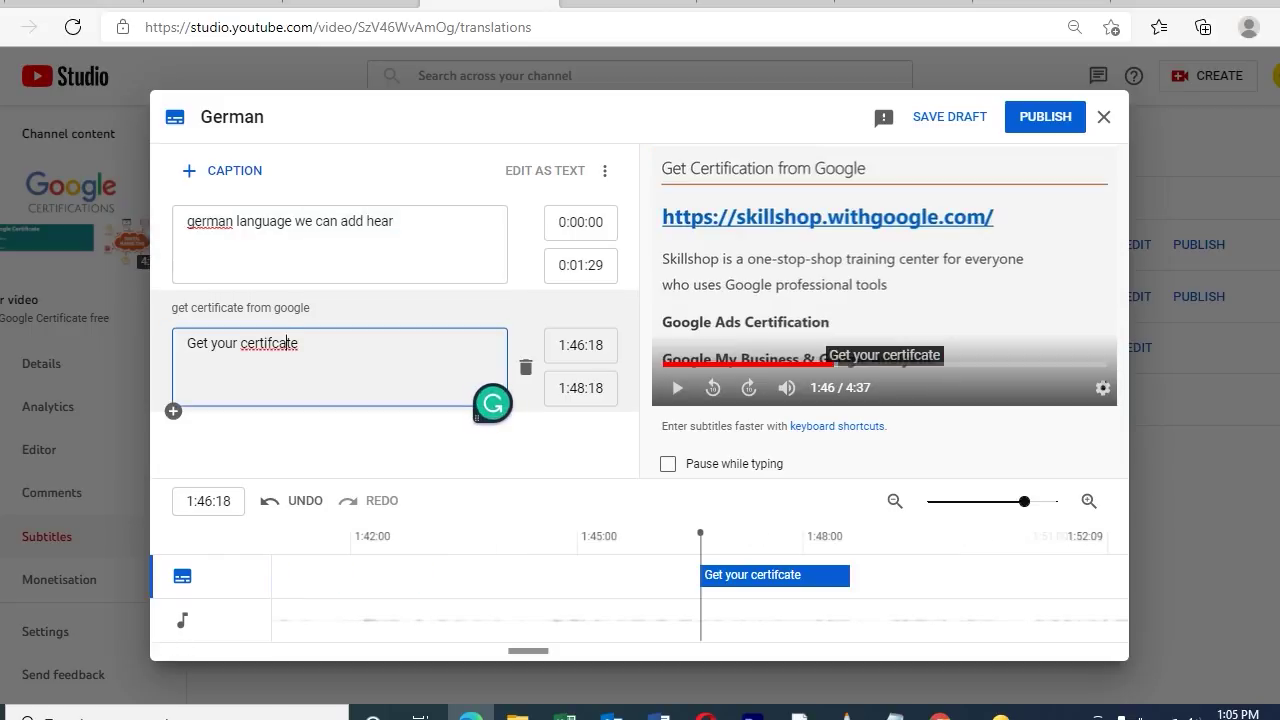
left_click_drag(393, 222, 195, 222)
key("BackSpace")
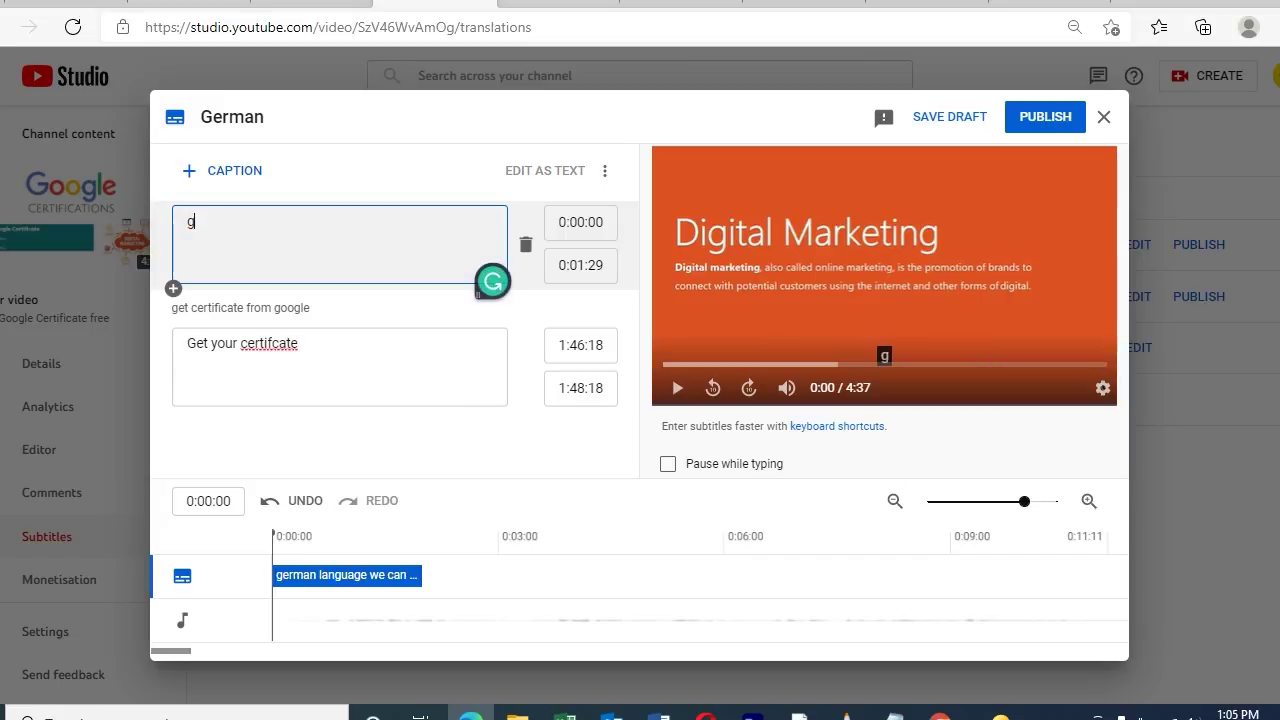
key("BackSpace")
Replace the text of the remaining German caption with "万事如意".
type("万事如意")
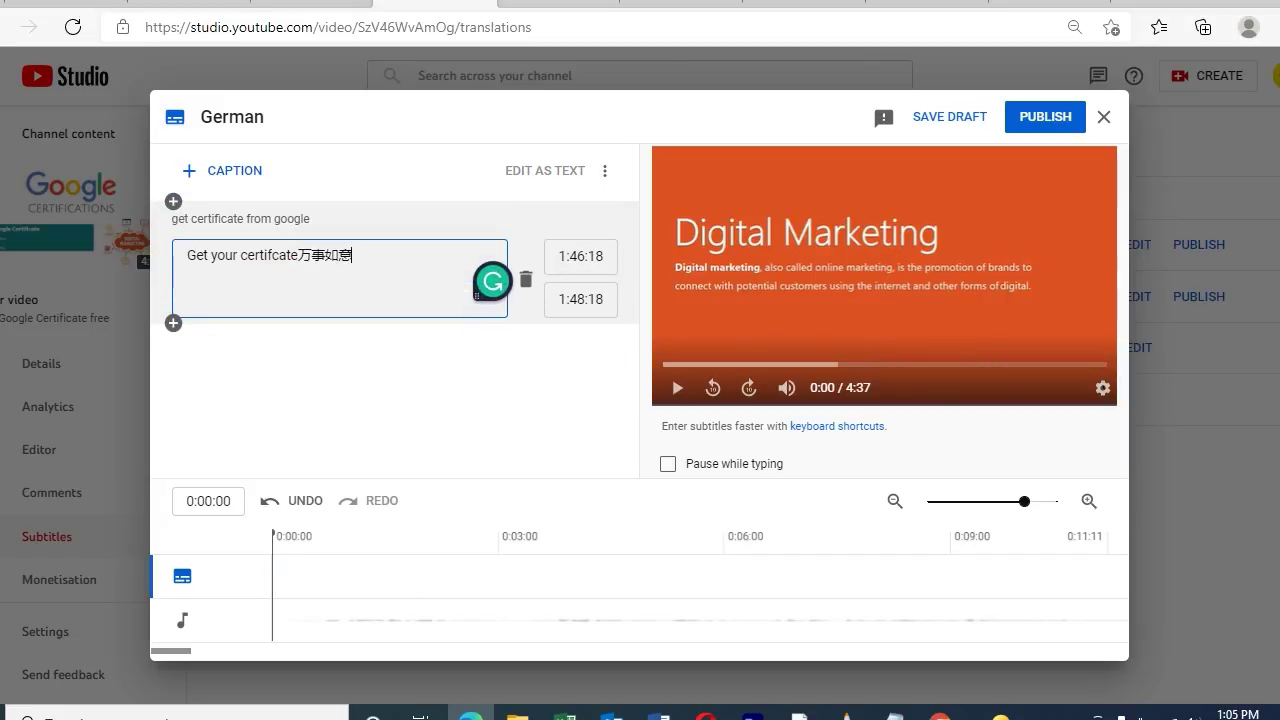
key("ctrl+shift+Left")
key("ctrl+shift+Left")
key("ctrl+shift+Left")
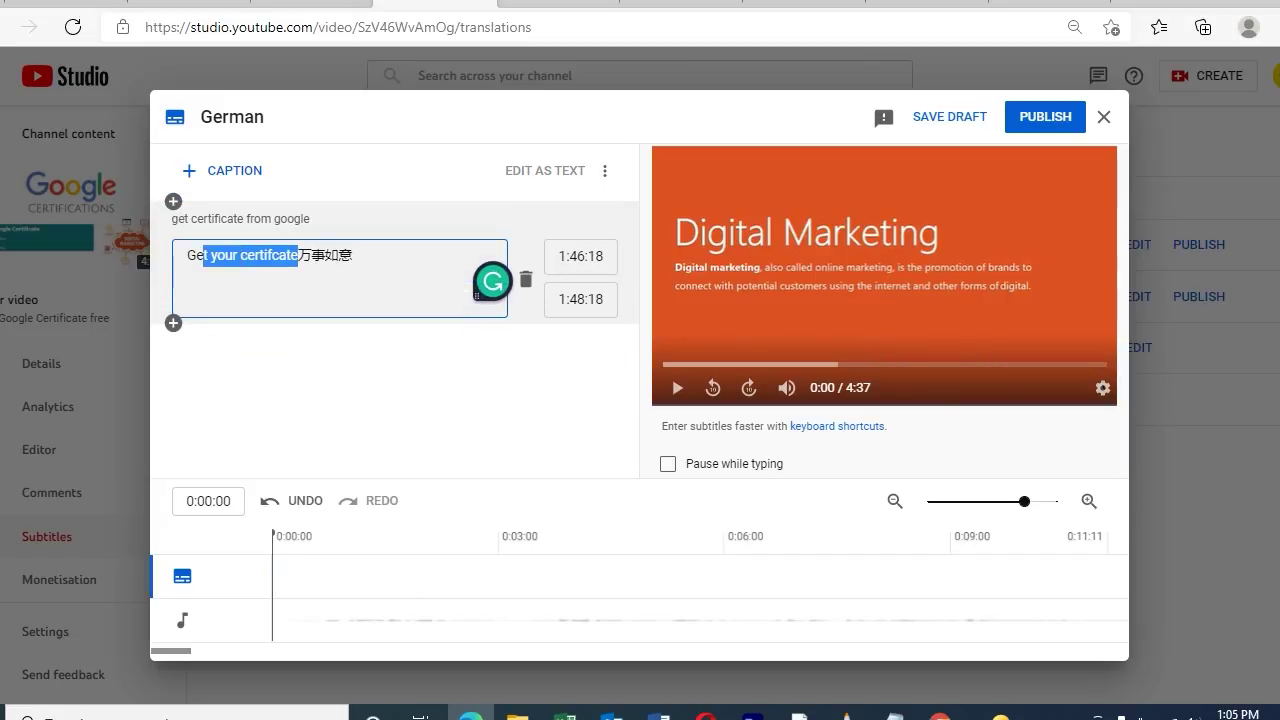
key("BackSpace")
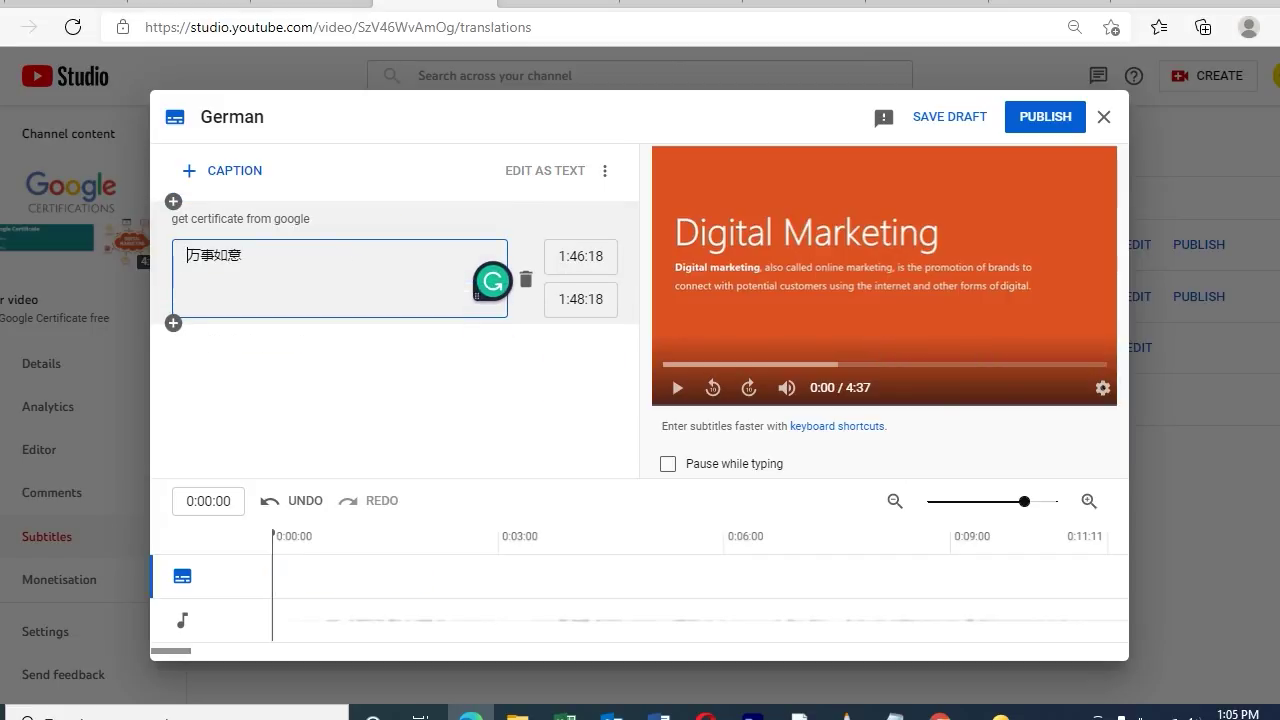
Jump the preview to the German caption's start time and close the subtitles editor, saving the changes as a draft.
left_click(603, 256)
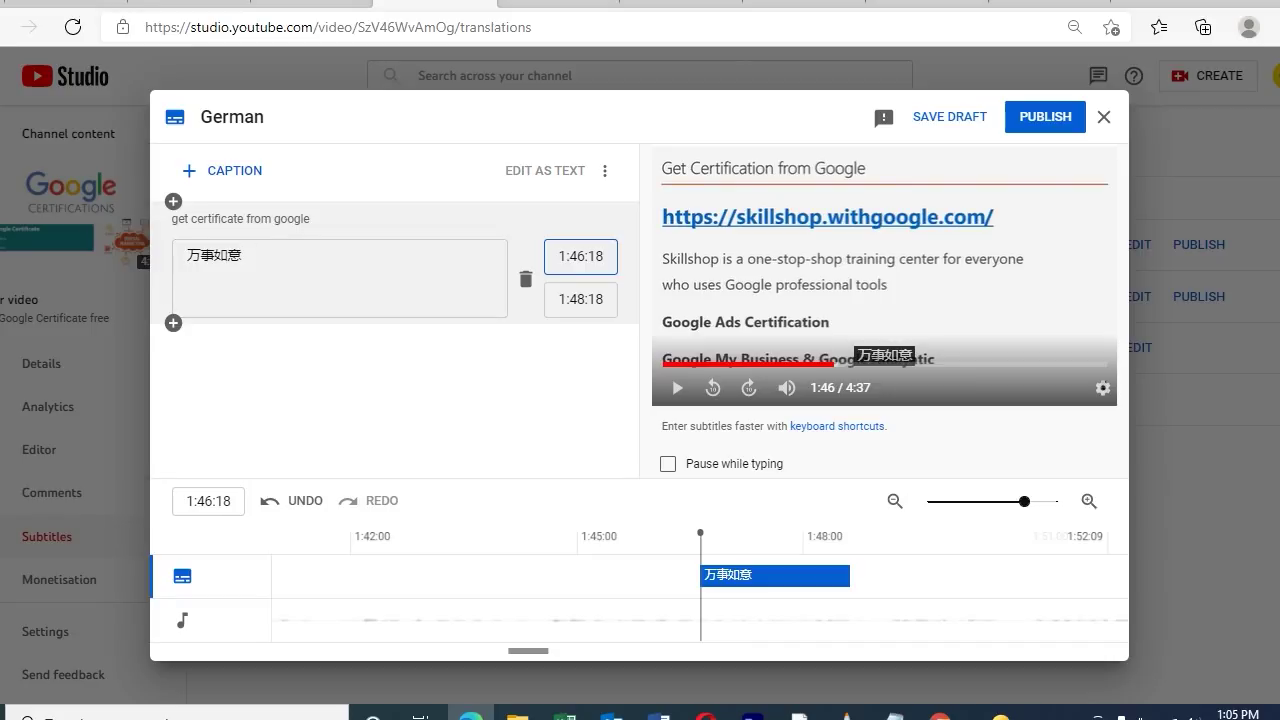
left_click(1104, 117)
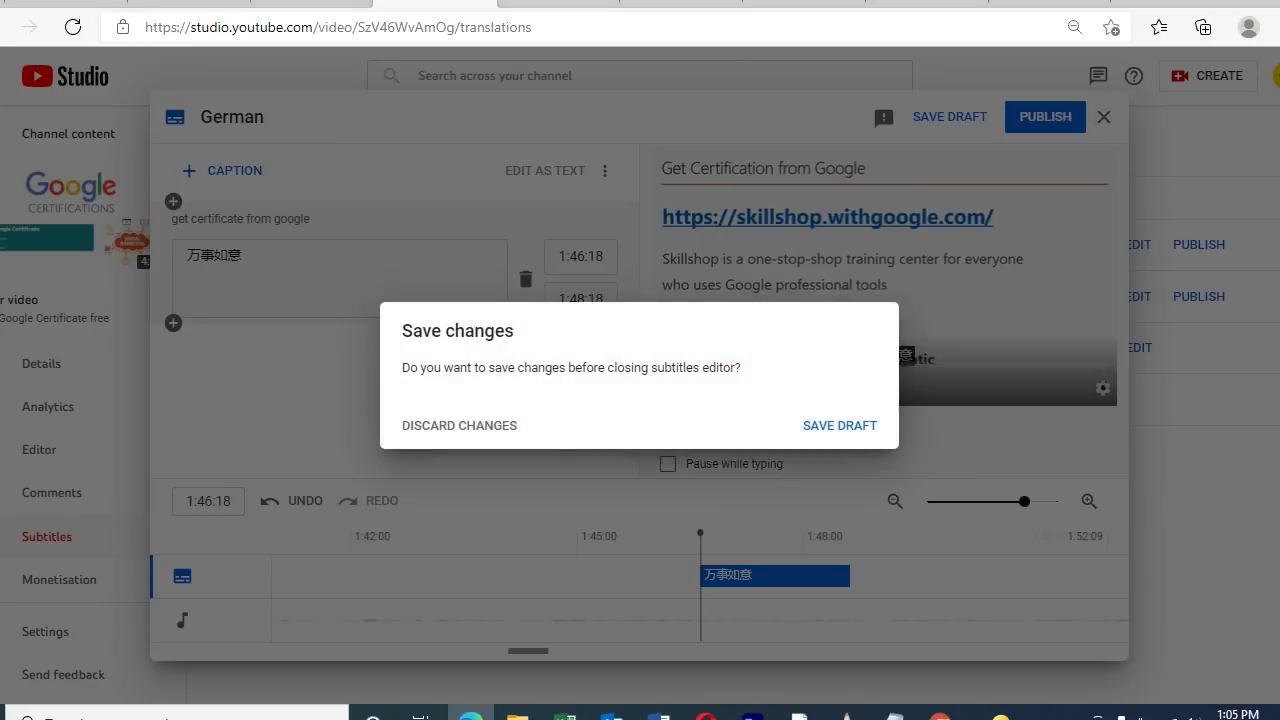
left_click(840, 425)
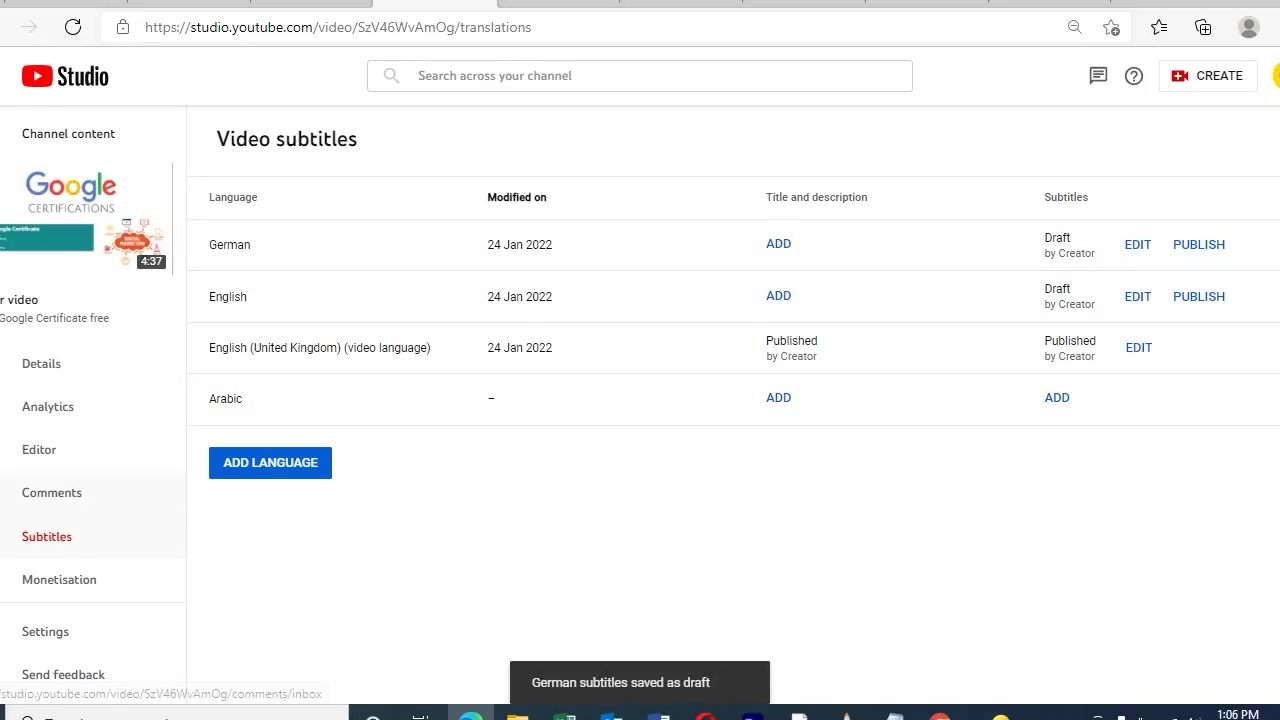
Examine the video's extended details, including the caption certification choices and the video location suggestions.
left_click(41, 363)
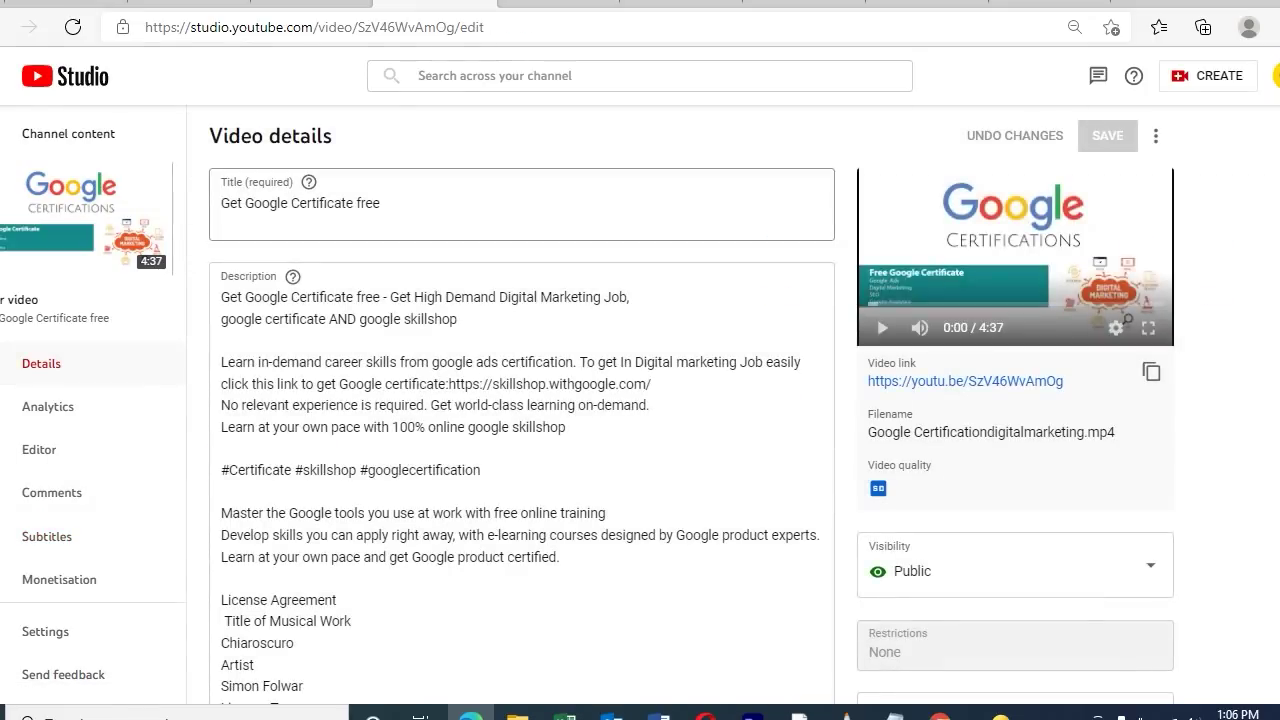
scroll(520, 430, "down", 10)
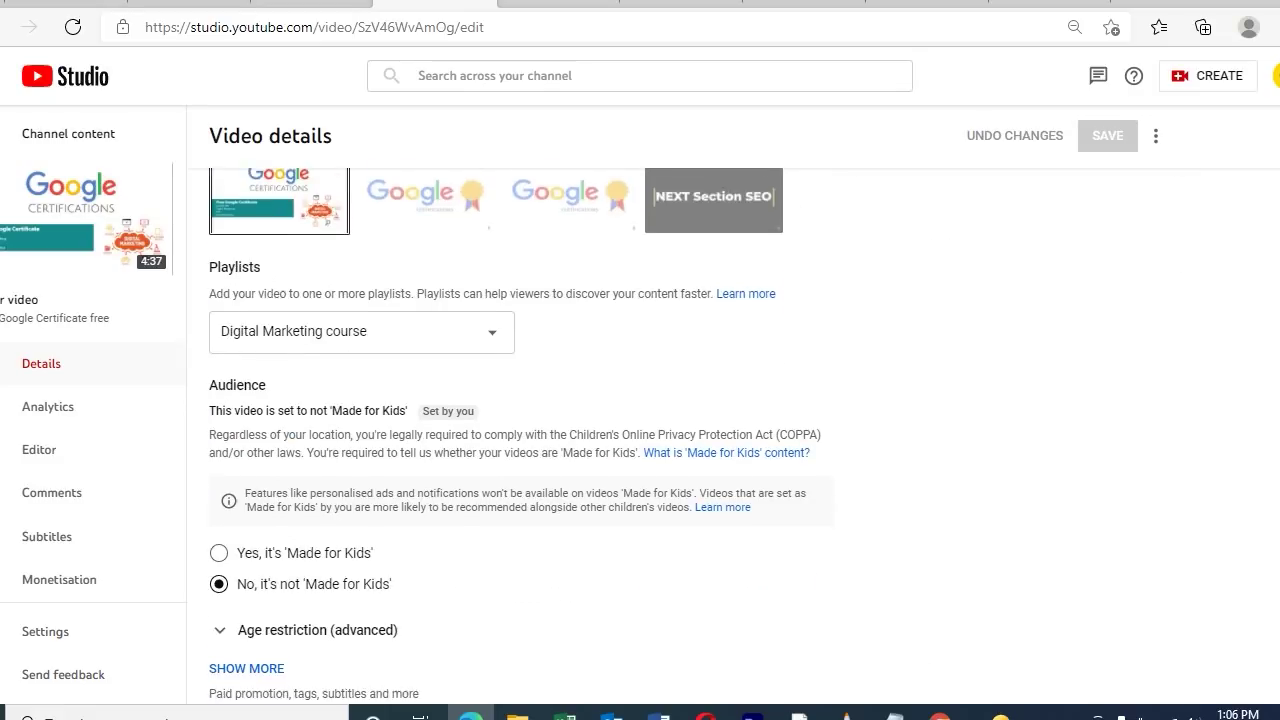
left_click(246, 640)
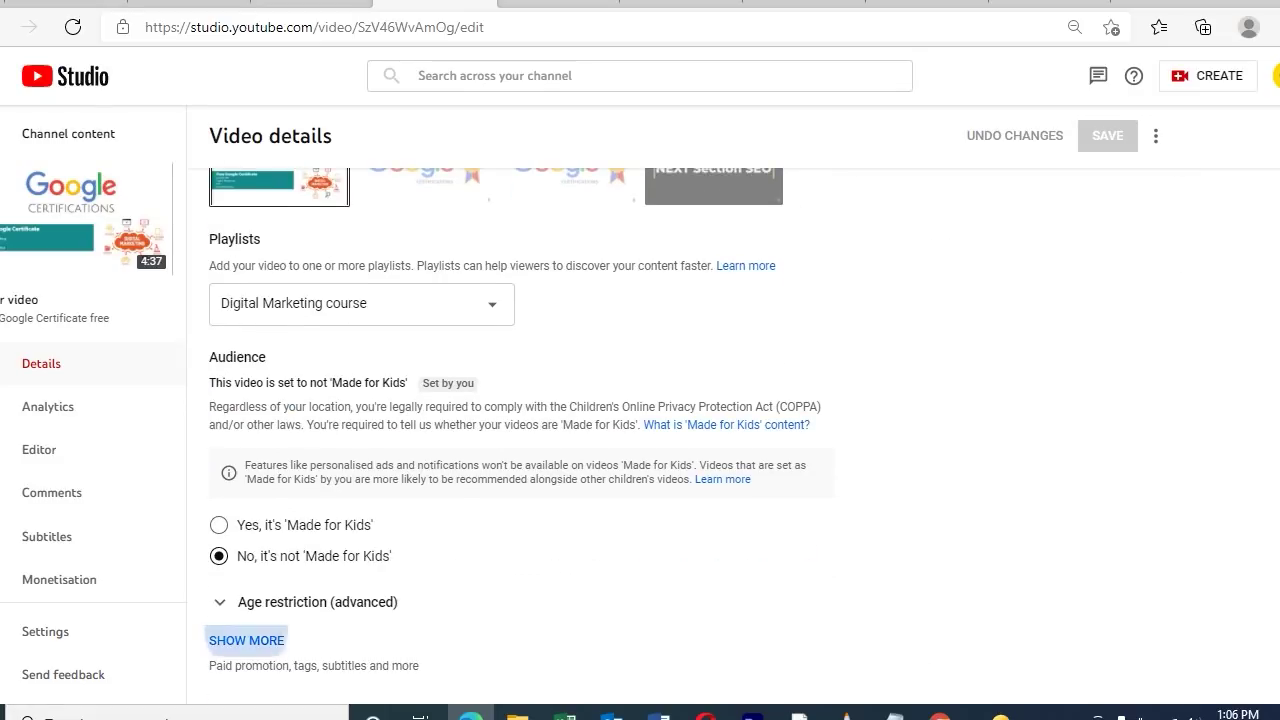
scroll(520, 440, "down", 8)
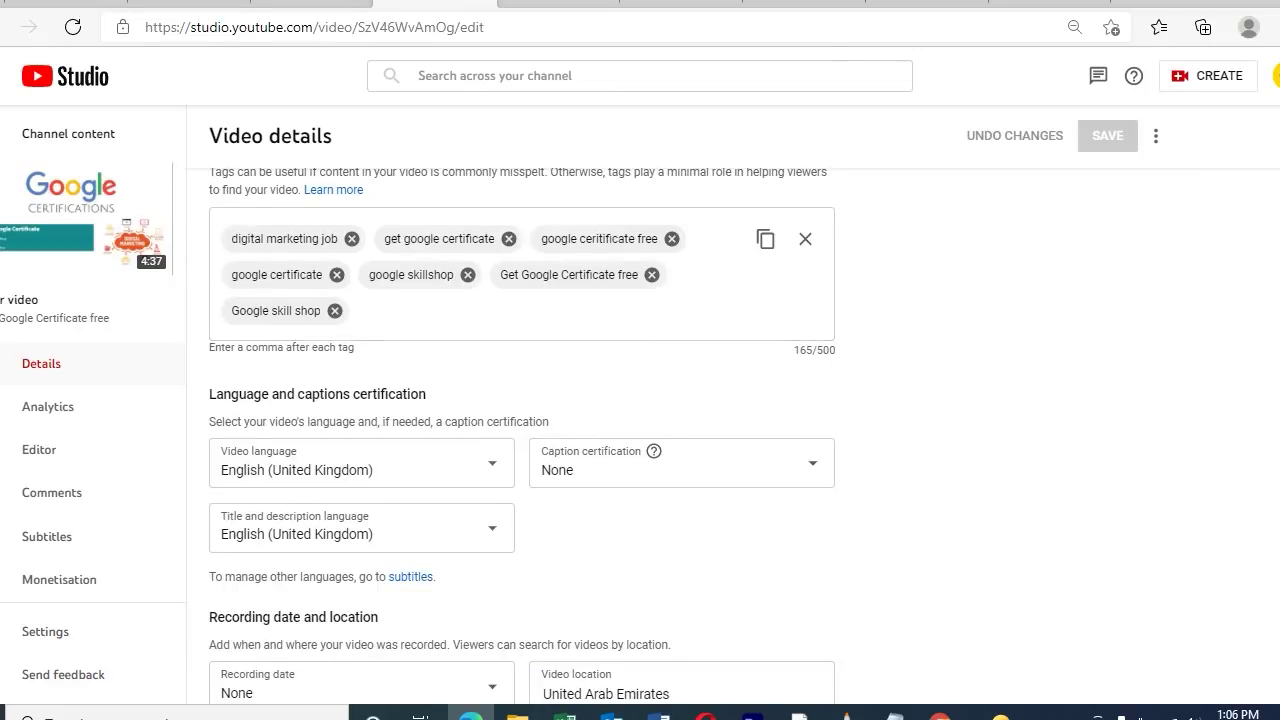
scroll(520, 440, "down", 2)
left_click(681, 295)
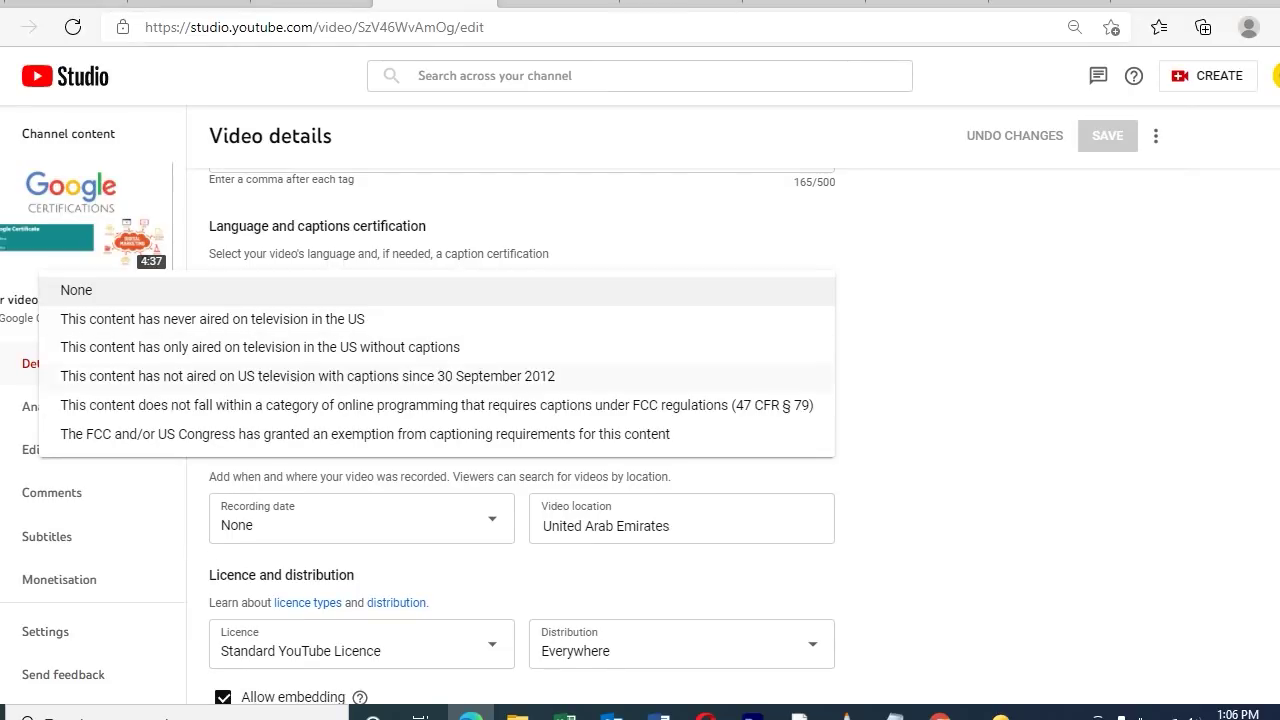
key("Escape")
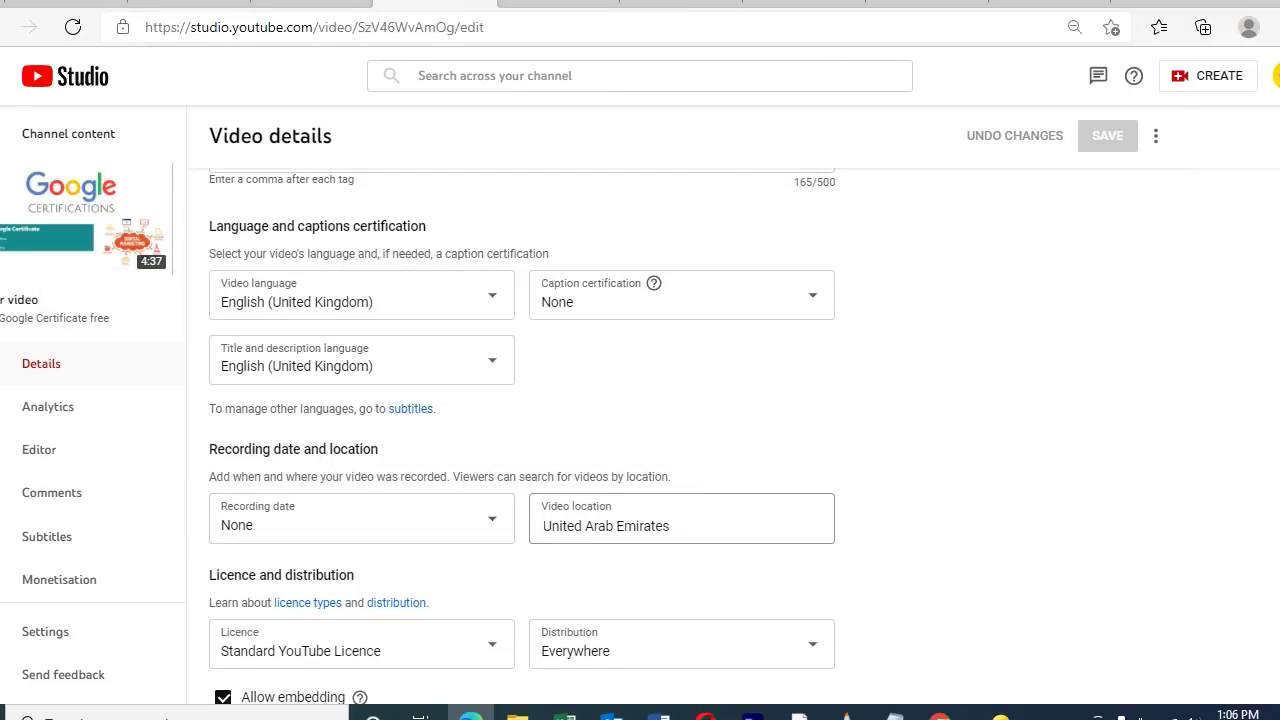
left_click(681, 519)
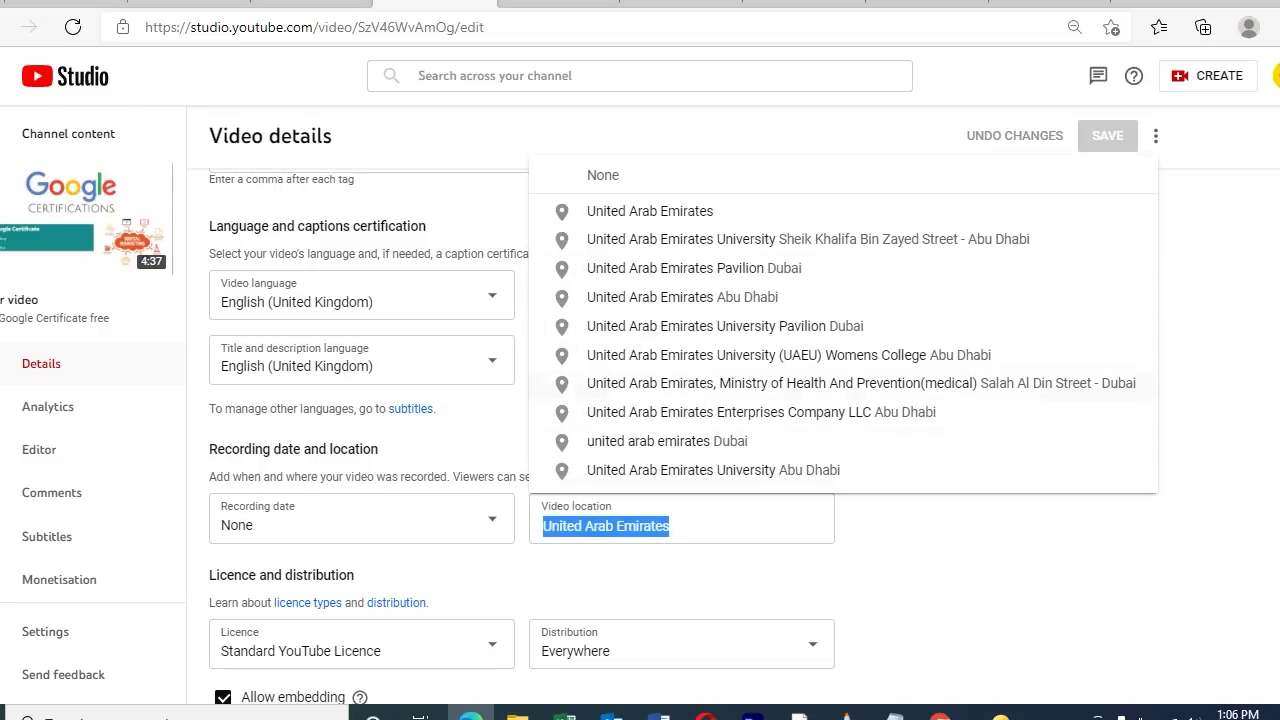
key("Escape")
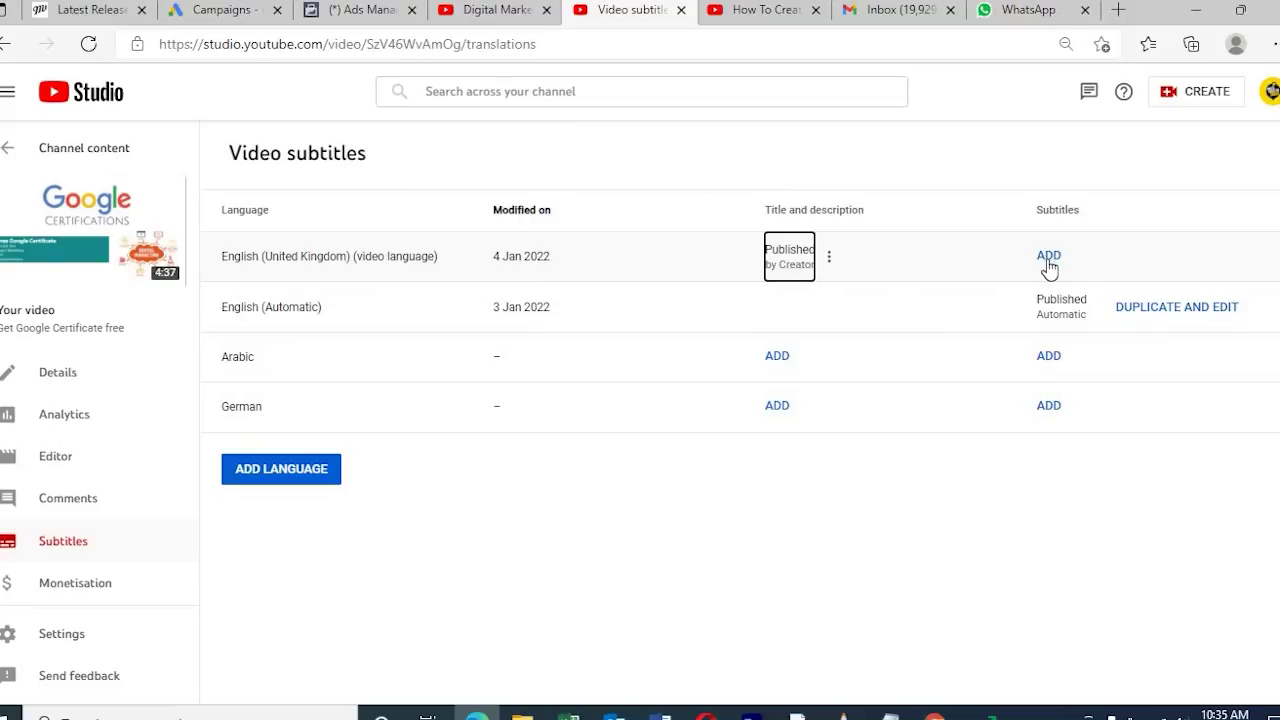
Start adding subtitles for English (United Kingdom), the video language.
left_click(1046, 260)
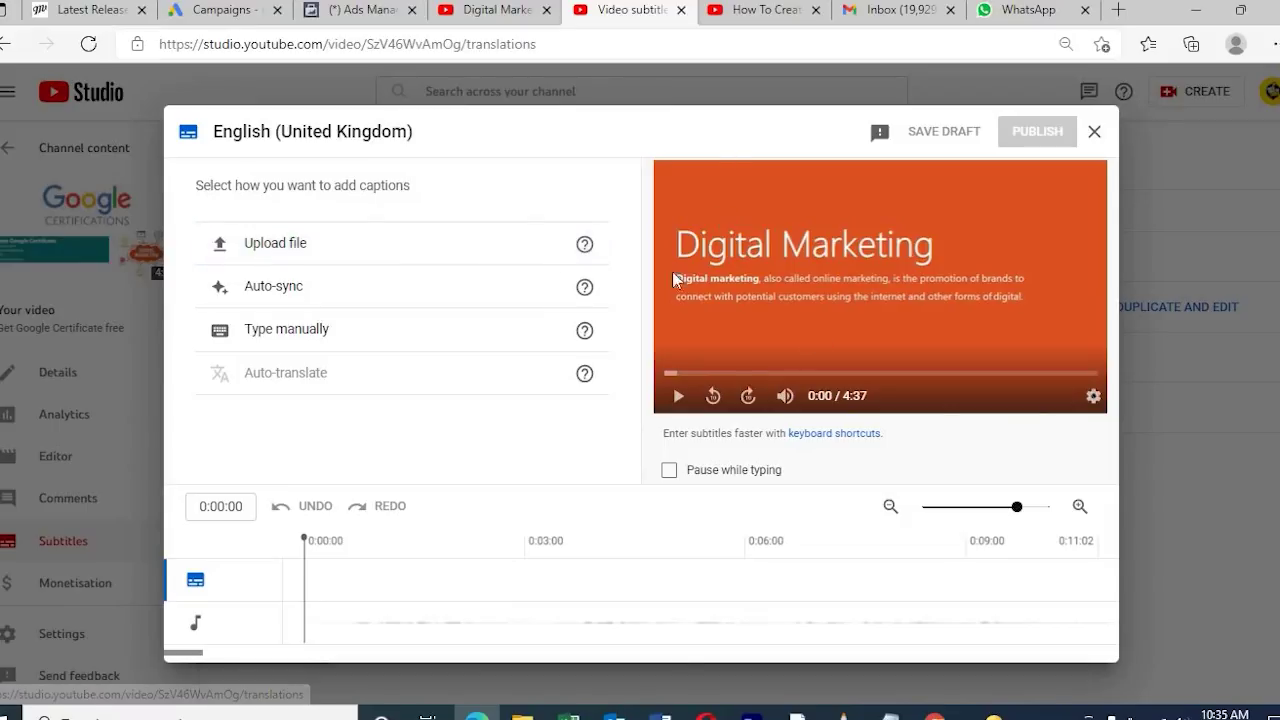
left_click(480, 257)
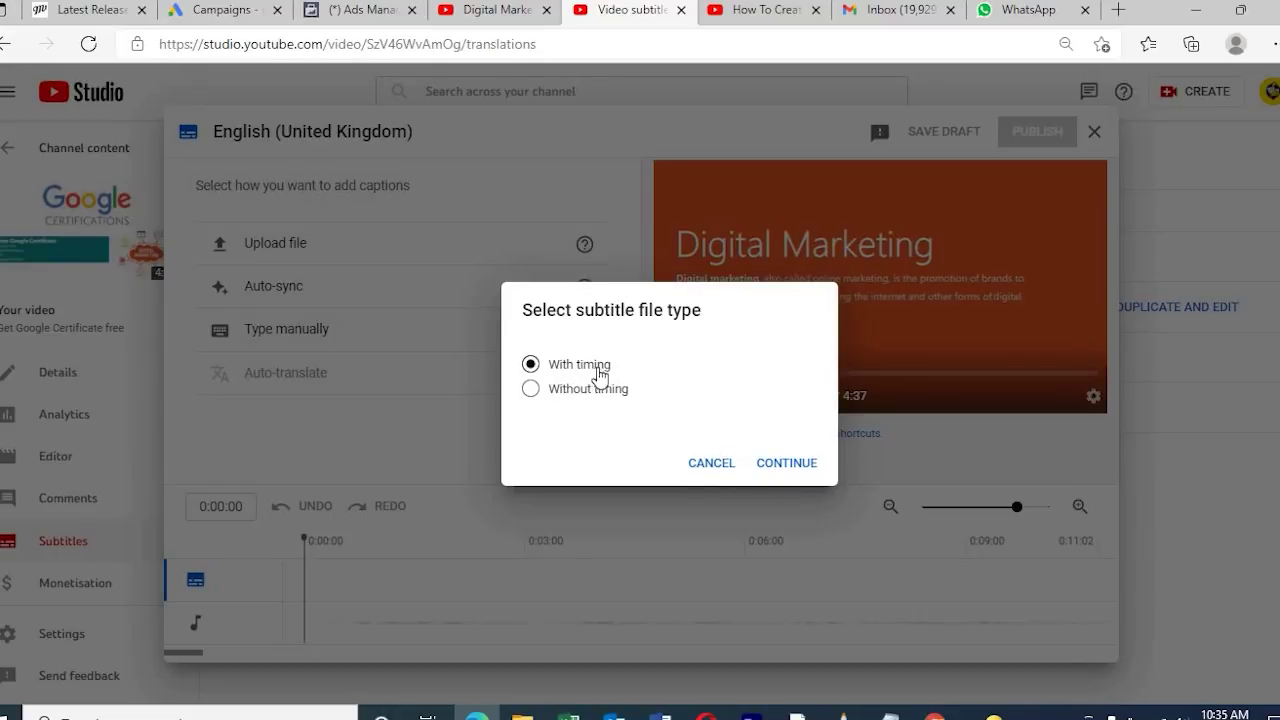
left_click(783, 464)
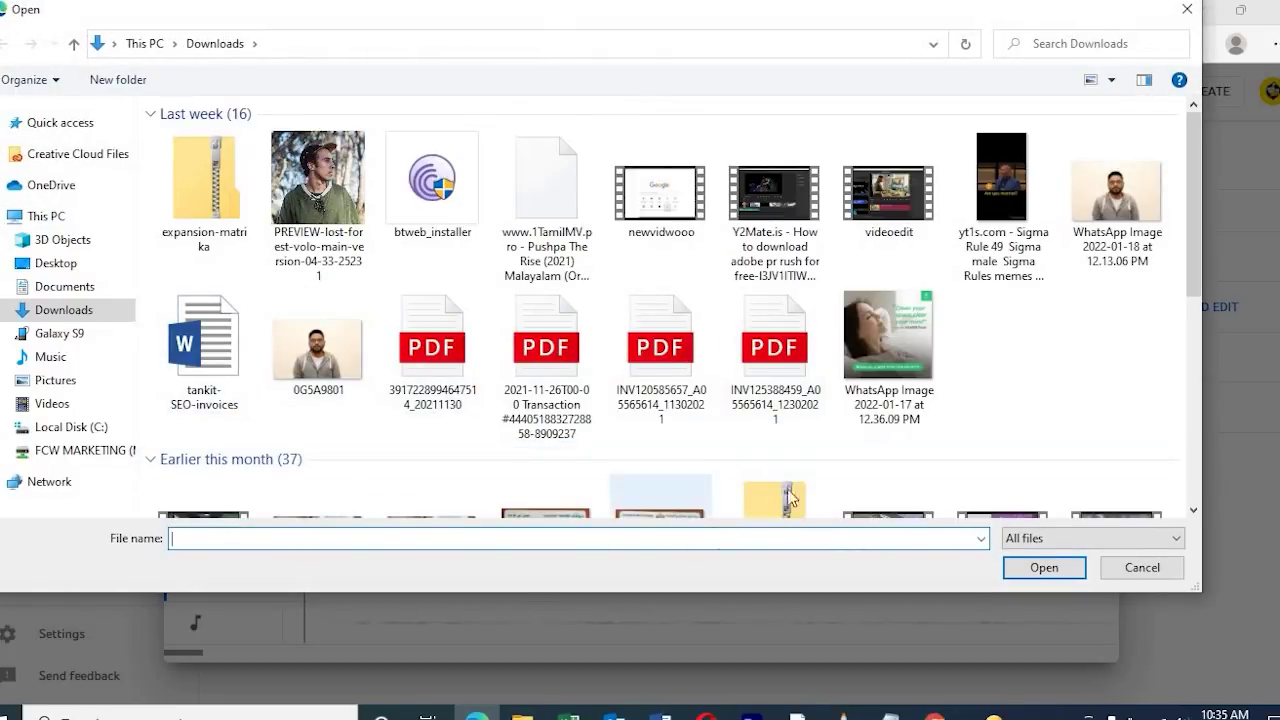
left_click(1142, 568)
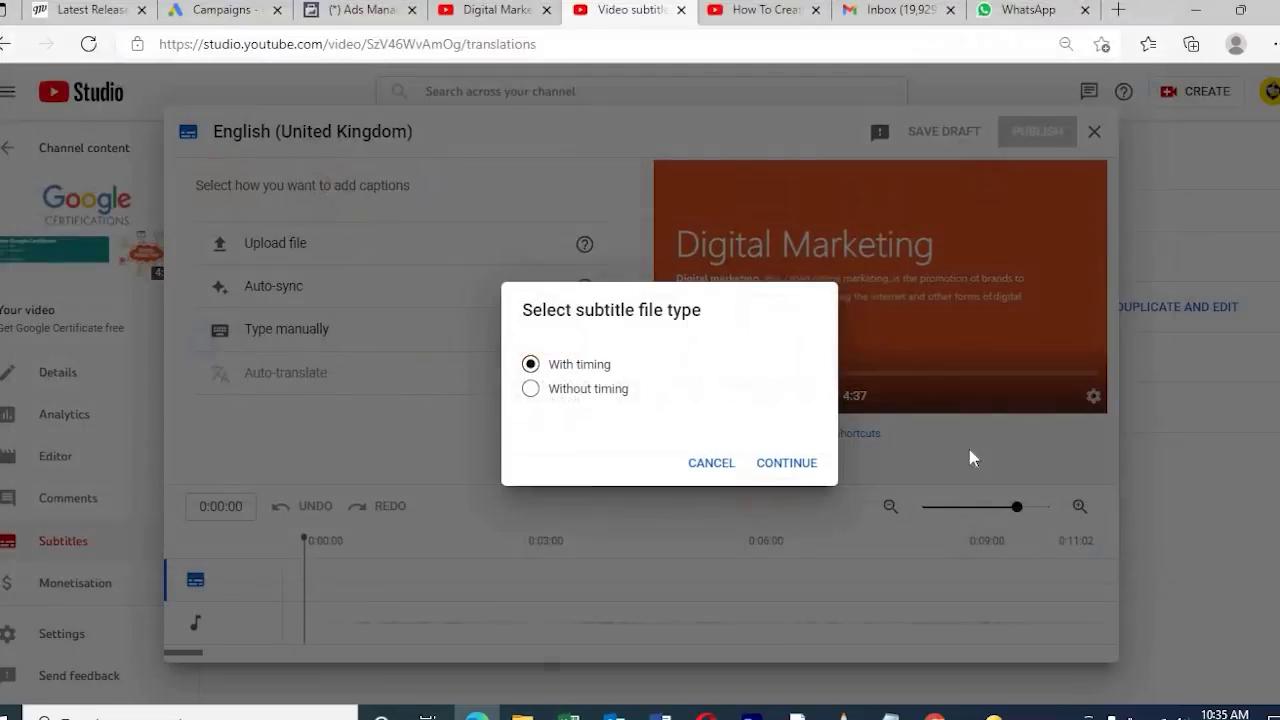
left_click(714, 466)
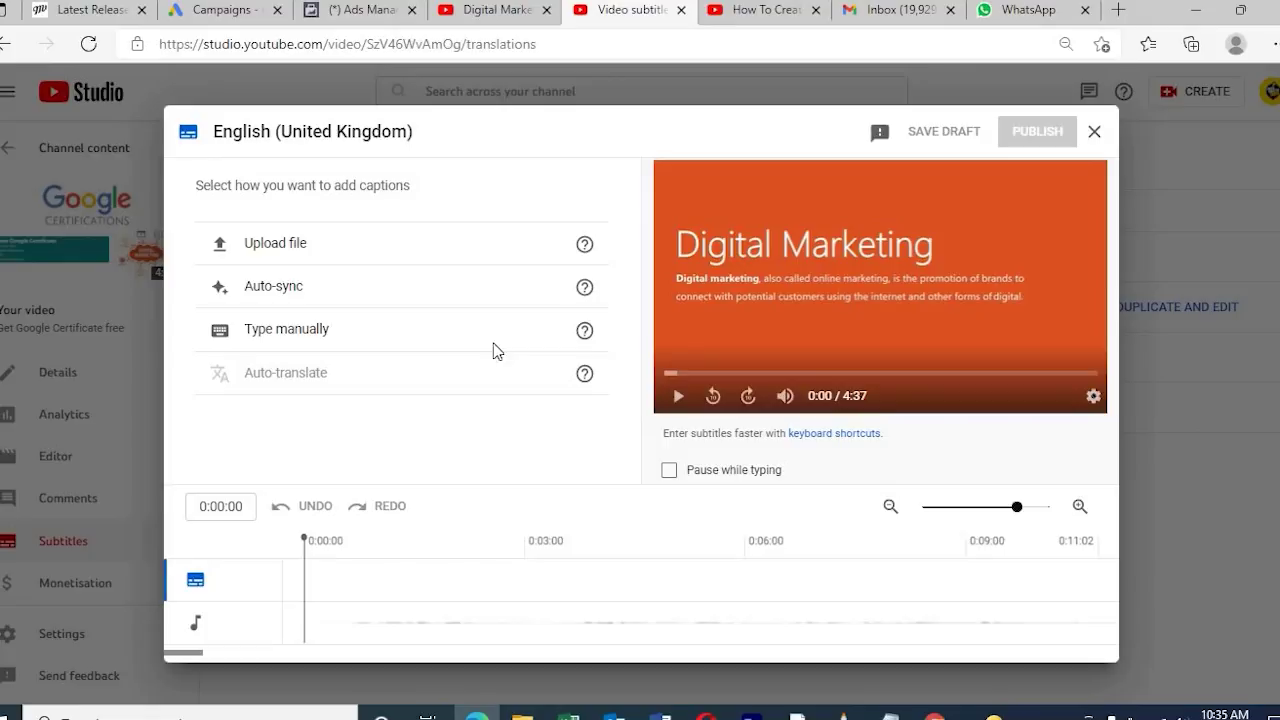
Choose Auto-sync as the captioning method and move the video preview to 0:37.
left_click(458, 298)
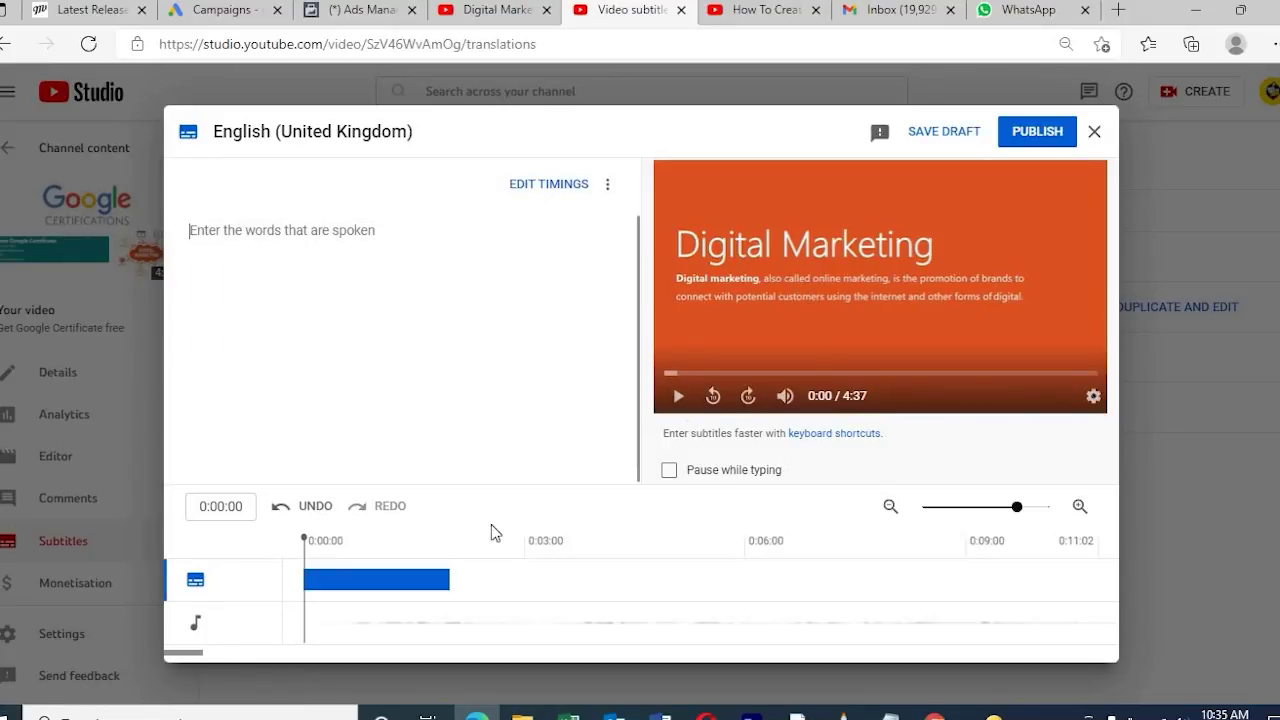
left_click(316, 541)
left_click_drag(327, 541, 330, 541)
left_click(724, 373)
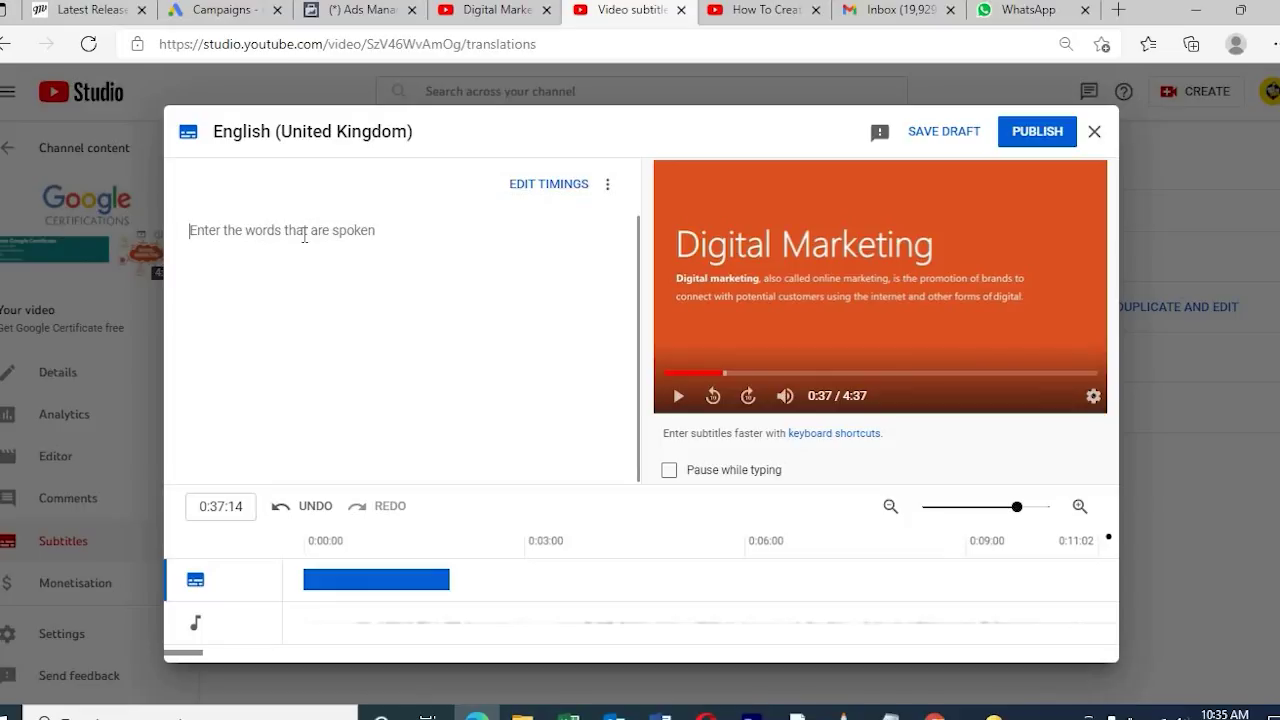
Enter "get certificate from google" as the spoken words and publish the English (United Kingdom) subtitles.
type("get ce")
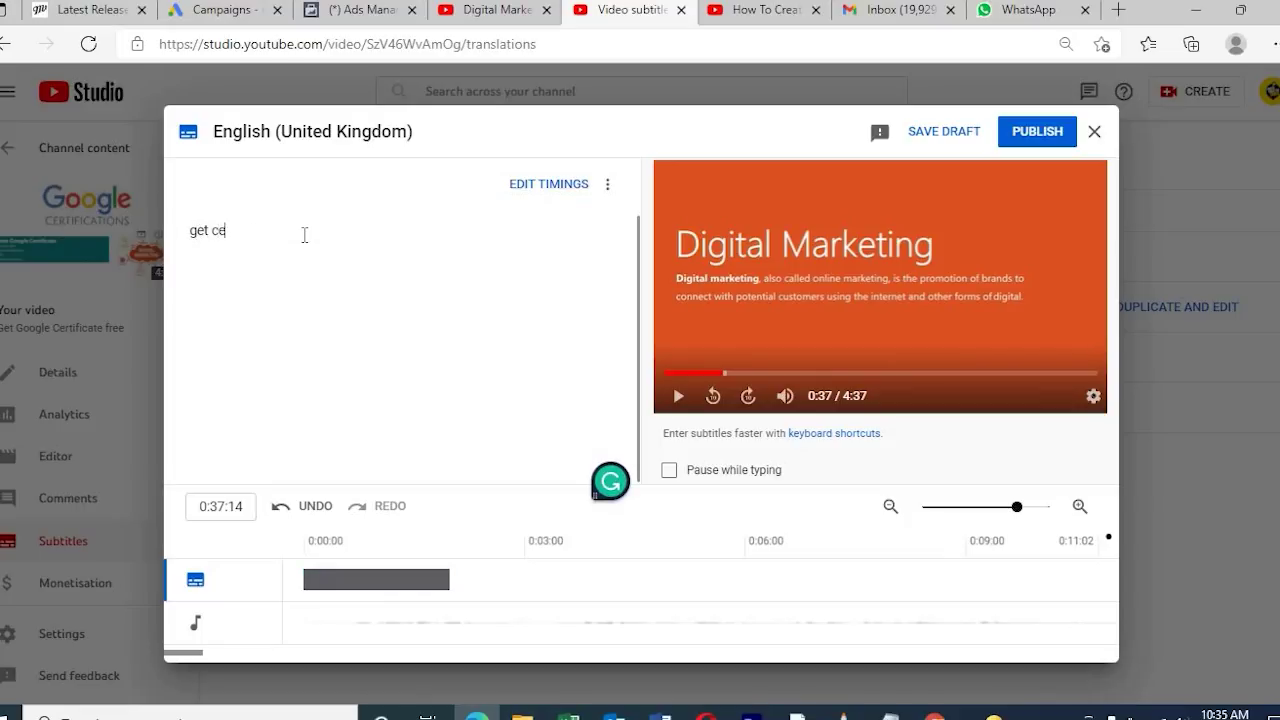
type("rtificate from google")
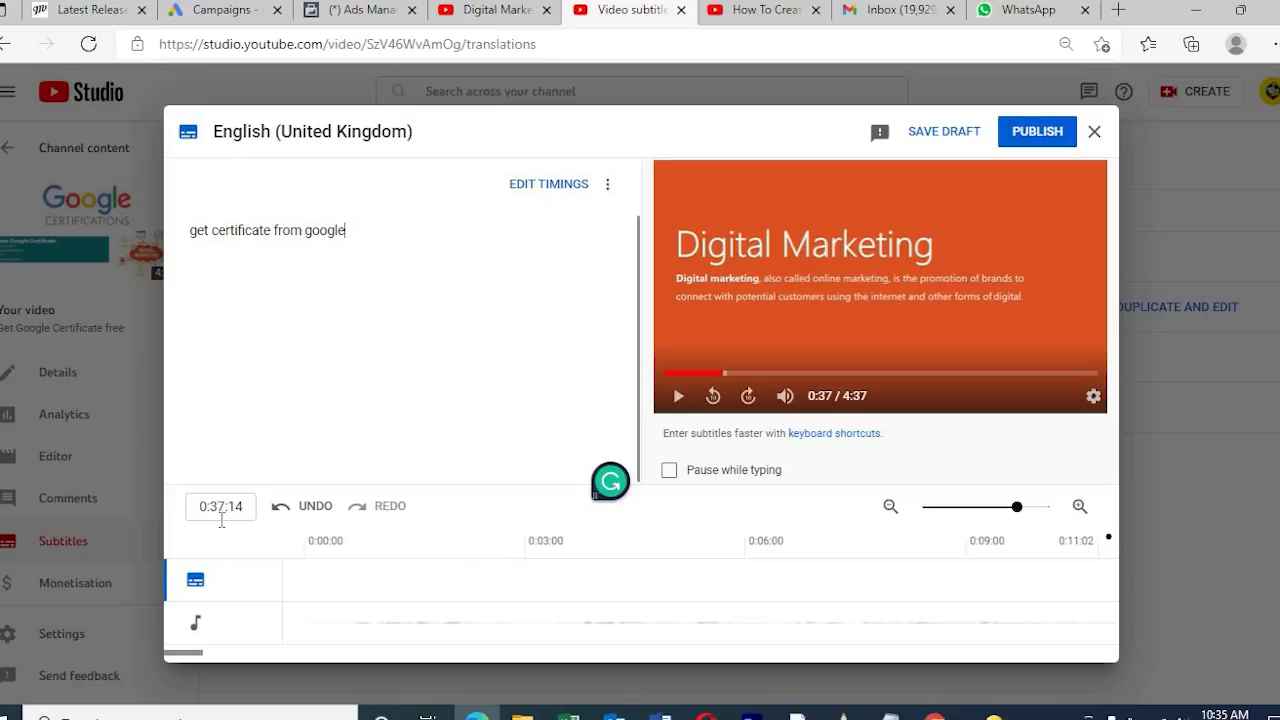
left_click_drag(209, 507, 243, 506)
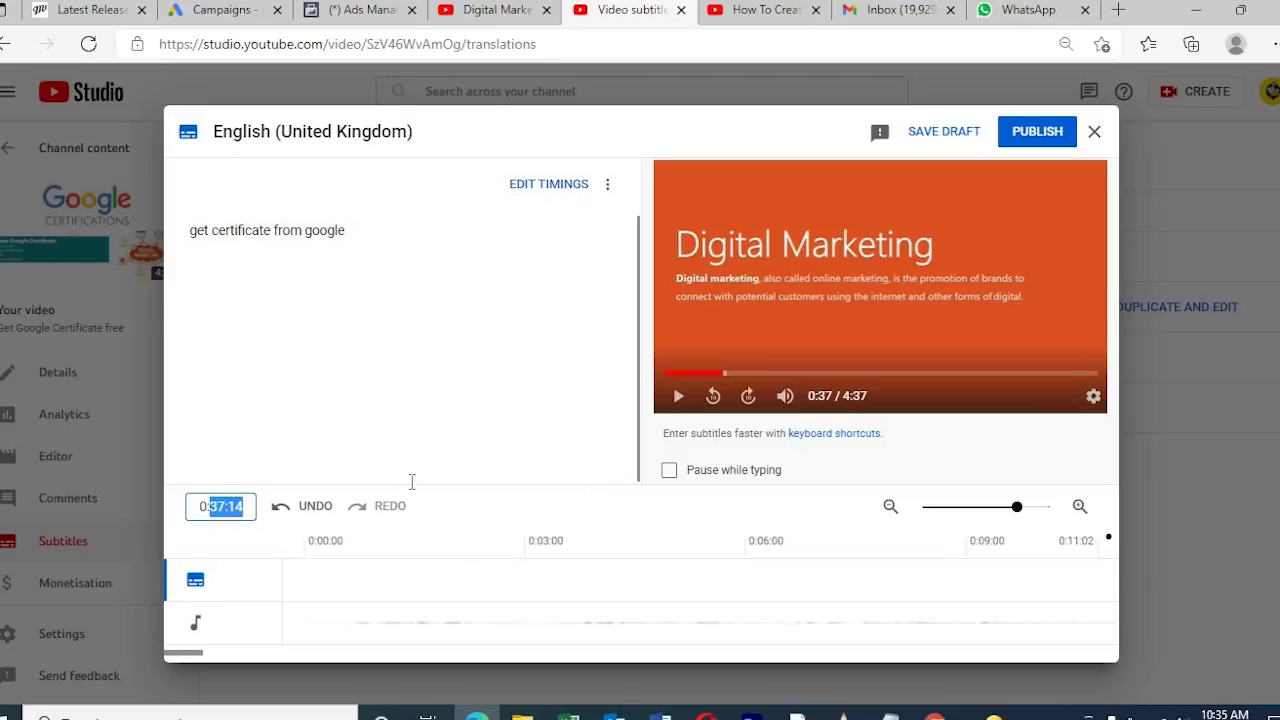
left_click(1019, 133)
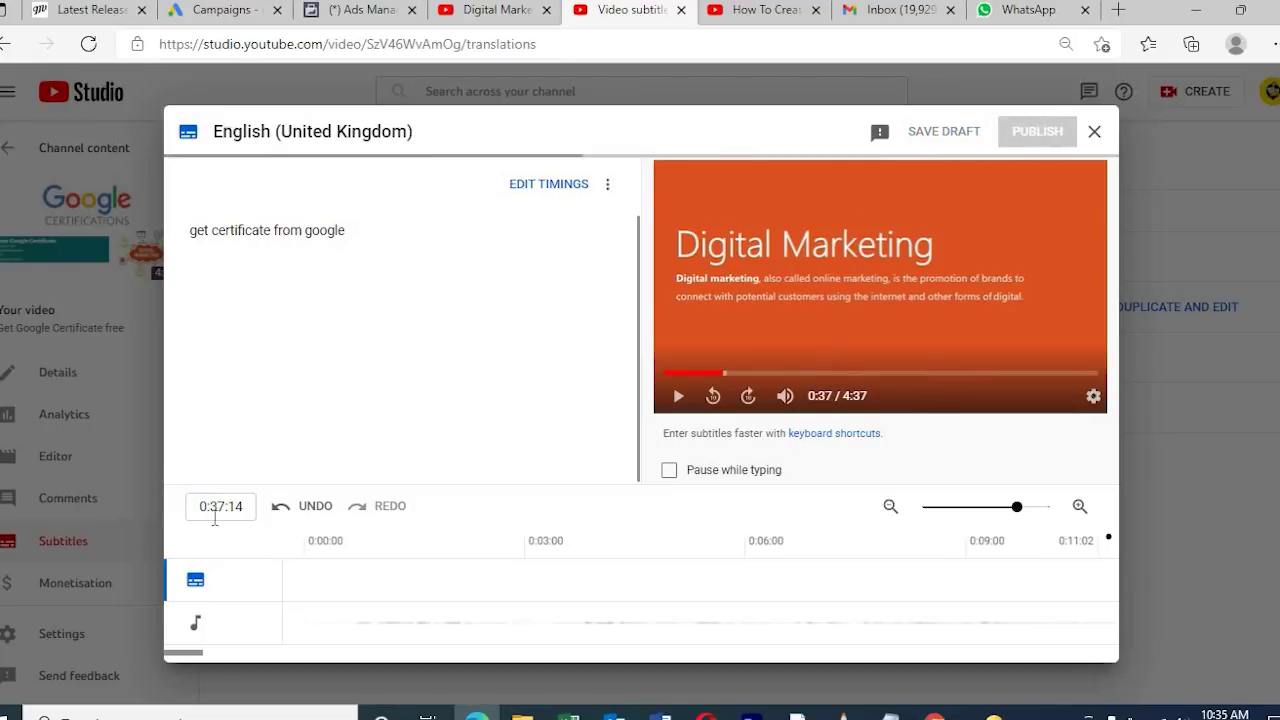